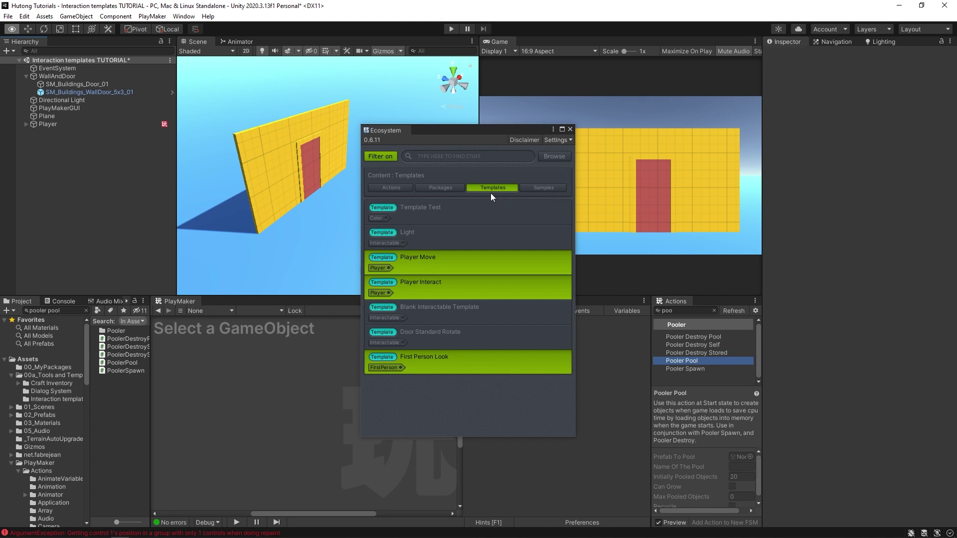
# Get the Blank Interactable Template from the Ecosystem Templates tab and import its package
pyautogui.moveTo(435, 318)
pyautogui.click(557, 307)
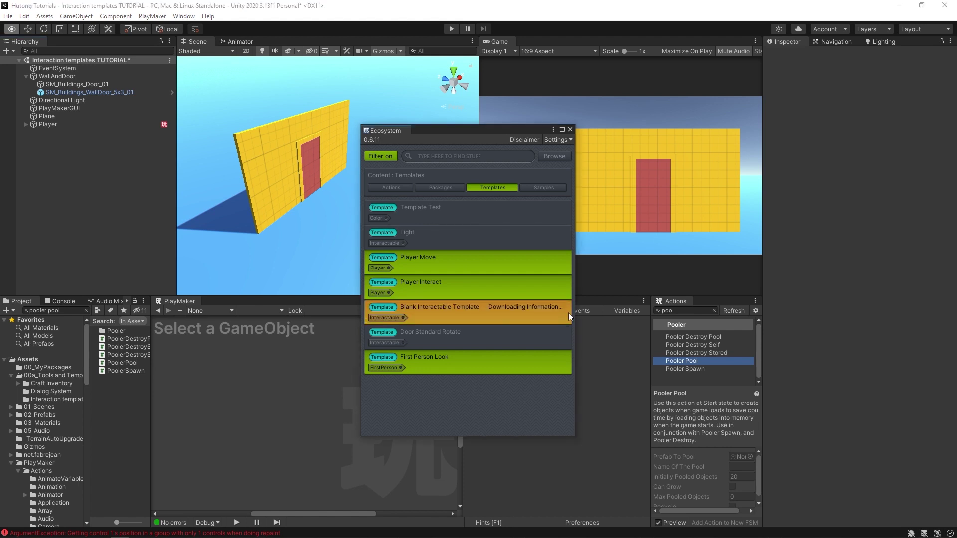
pyautogui.click(606, 460)
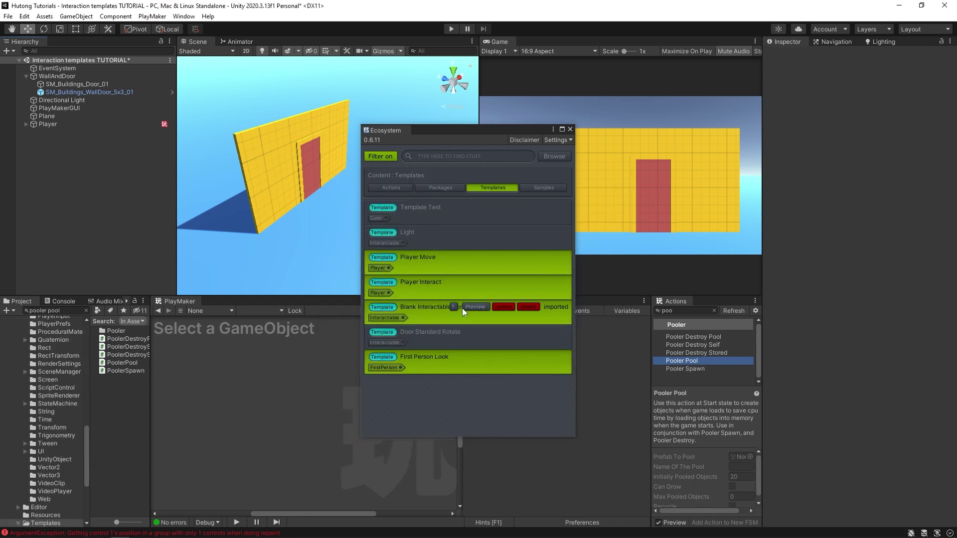
# Close the Ecosystem window and load BlankInteractableTemplate from Assets/PlayMaker/Templates into the PlayMaker editor
pyautogui.click(571, 129)
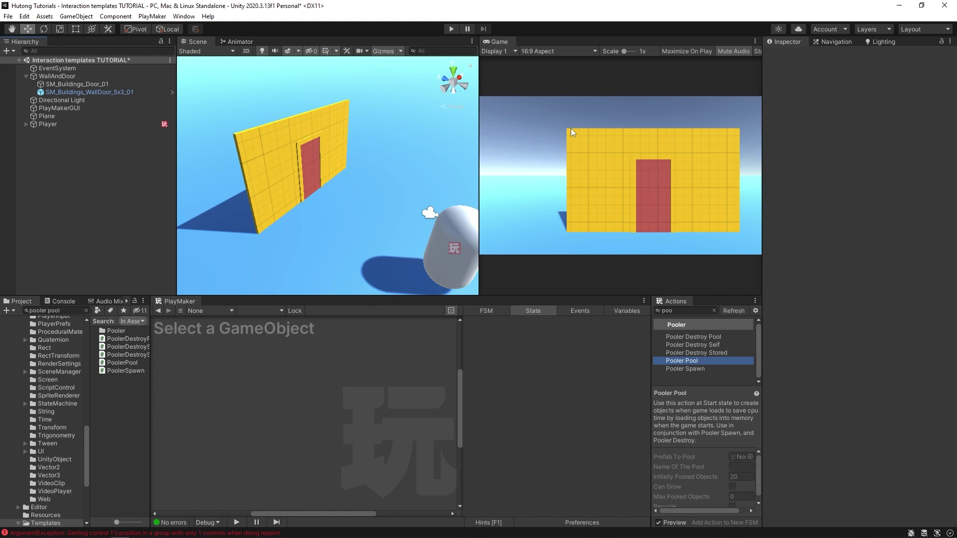
pyautogui.click(46, 523)
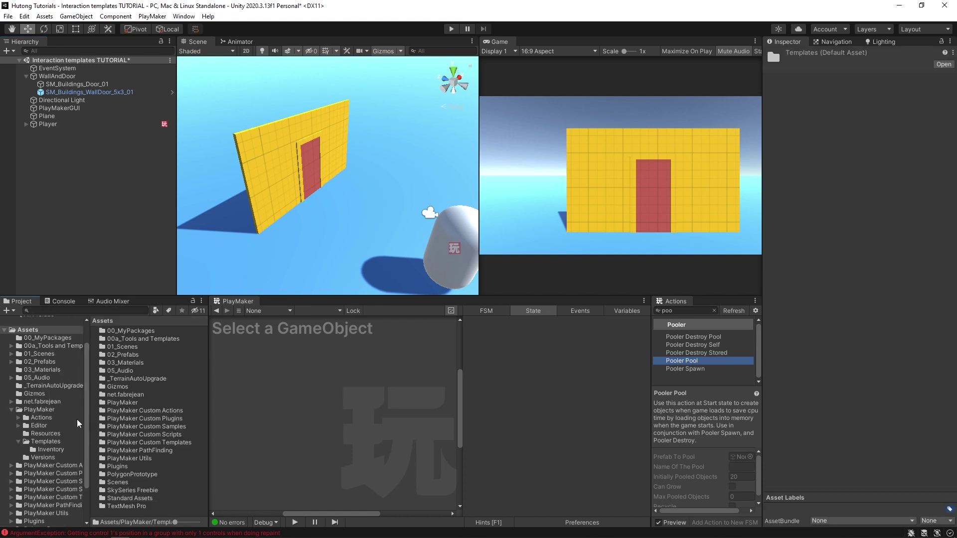
pyautogui.click(30, 410)
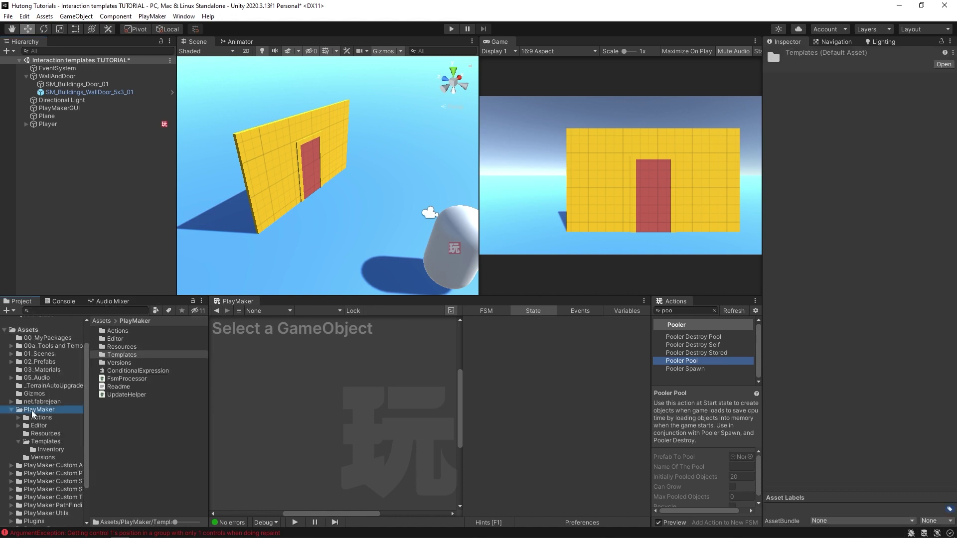
pyautogui.doubleClick(107, 356)
pyautogui.click(127, 348)
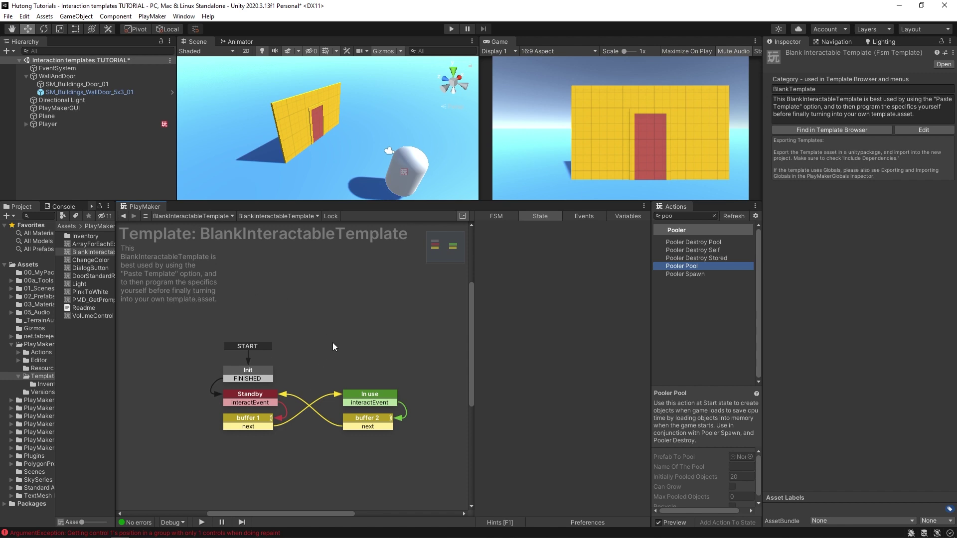
pyautogui.moveTo(340, 350)
pyautogui.mouseDown(button='middle')
pyautogui.moveTo(339, 330)
pyautogui.moveTo(332, 341)
pyautogui.mouseUp(button='middle')
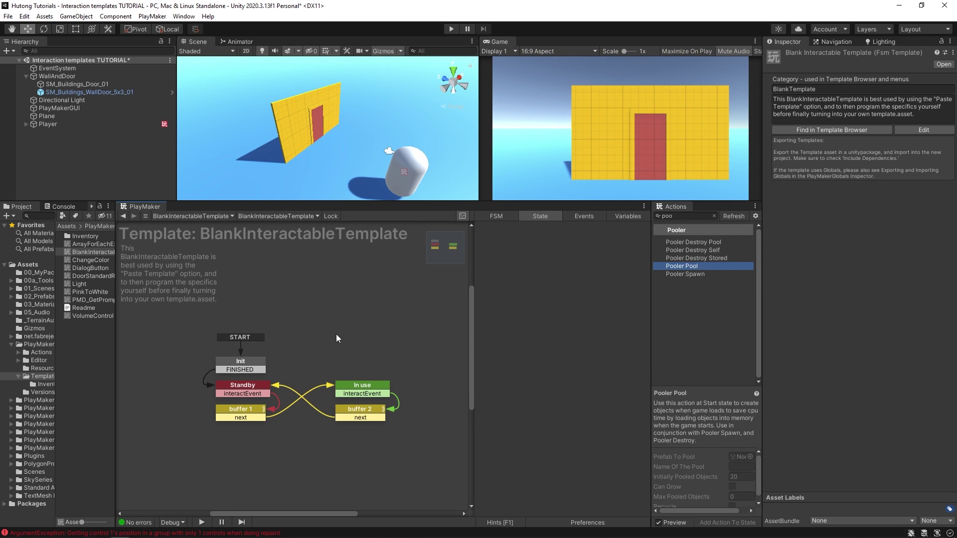
# Create an empty GameObject in the Hierarchy, keeping its default name GameObject
pyautogui.rightClick(75, 148)
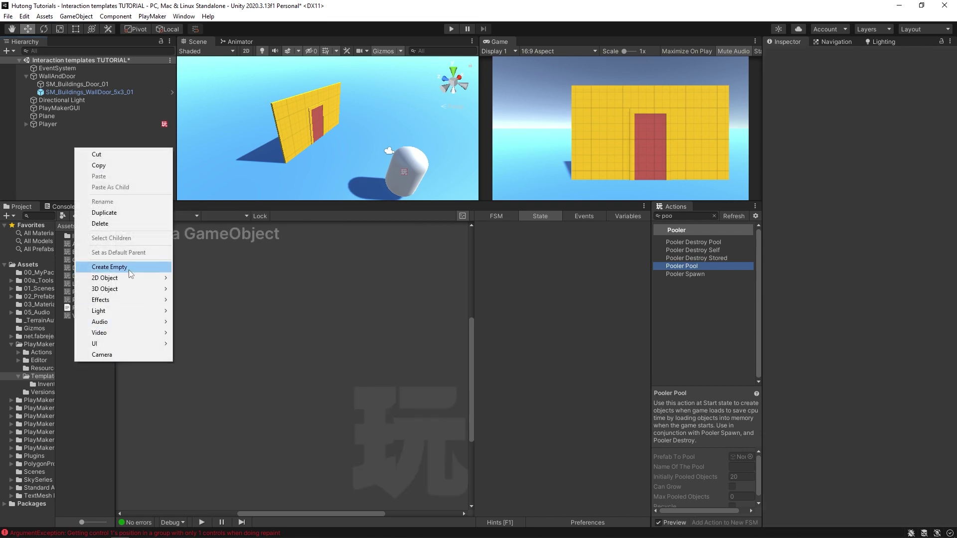
pyautogui.click(128, 268)
pyautogui.click(31, 133)
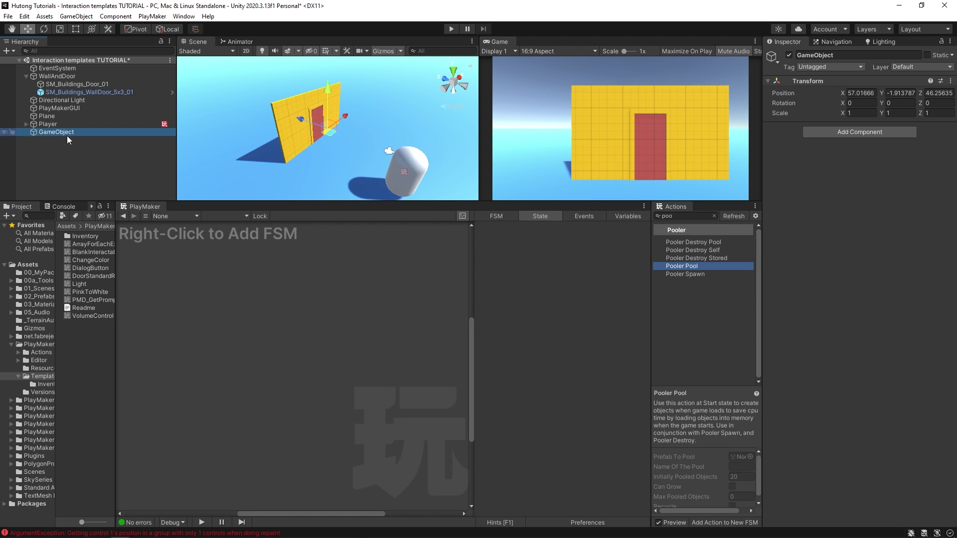
pyautogui.click(845, 132)
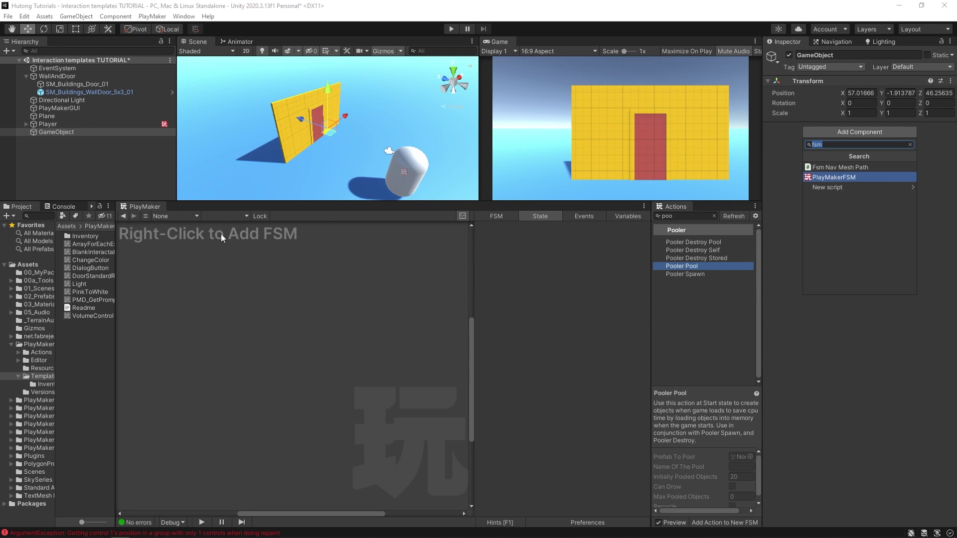
pyautogui.click(36, 133)
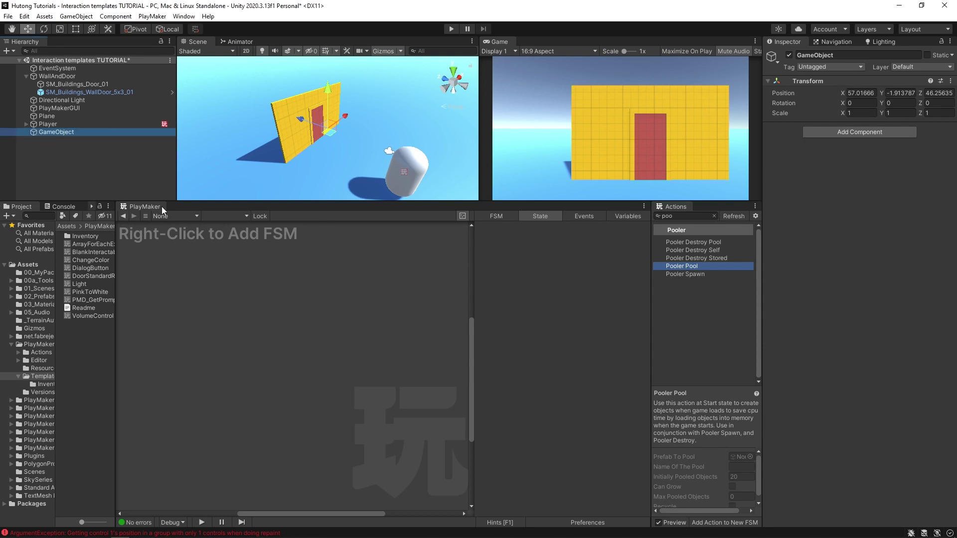
# Bring up the Paste Template > BlankTemplate submenu on the empty PlayMaker graph
pyautogui.rightClick(257, 298)
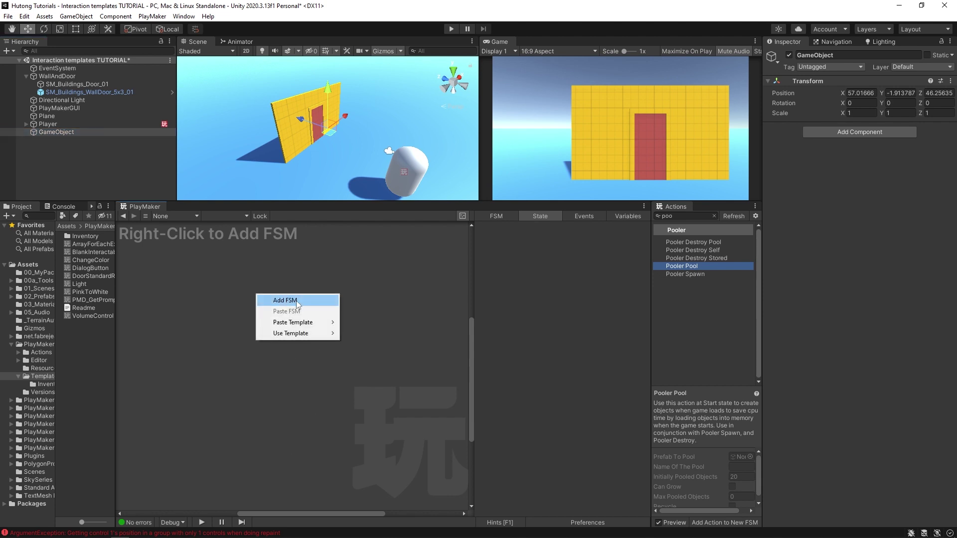
pyautogui.moveTo(314, 334)
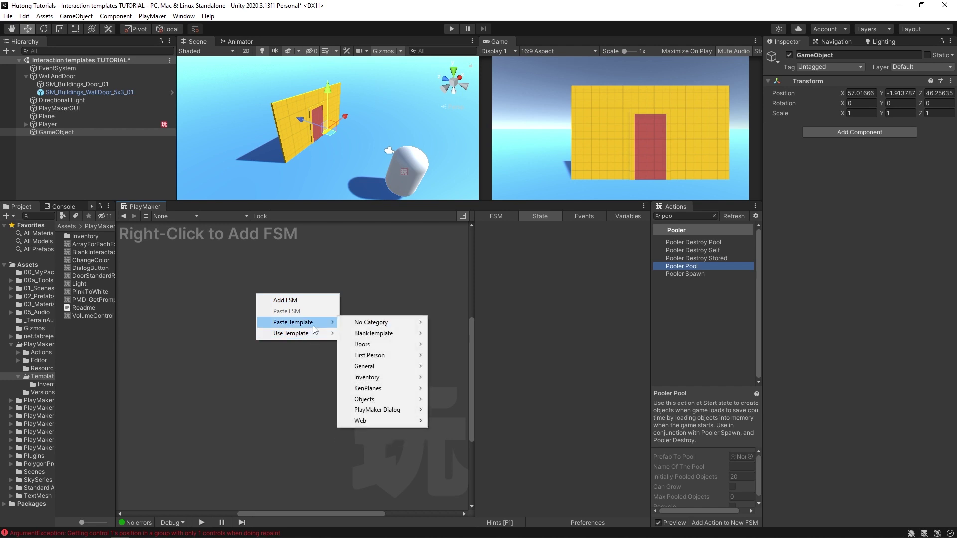
pyautogui.moveTo(381, 334)
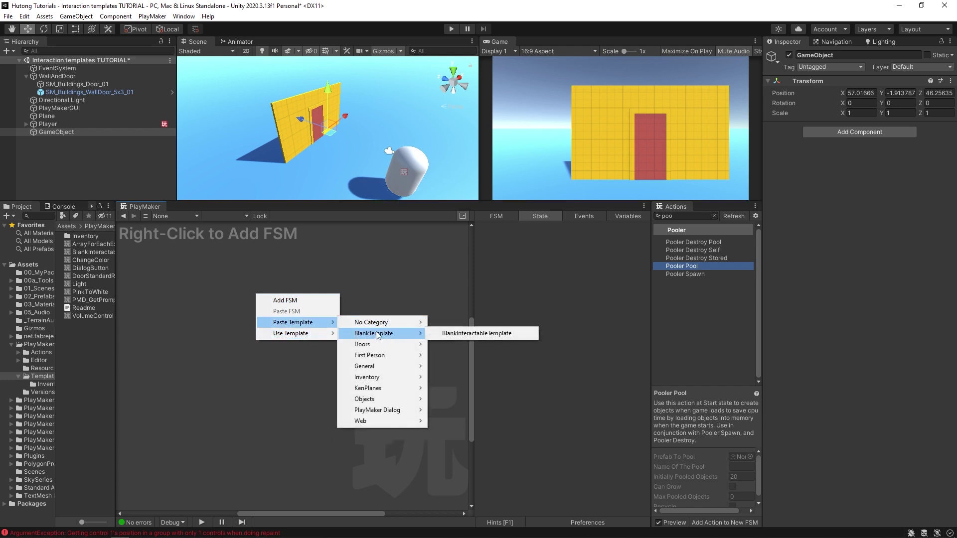
# Paste the BlankInteractableTemplate FSM onto GameObject
pyautogui.click(480, 334)
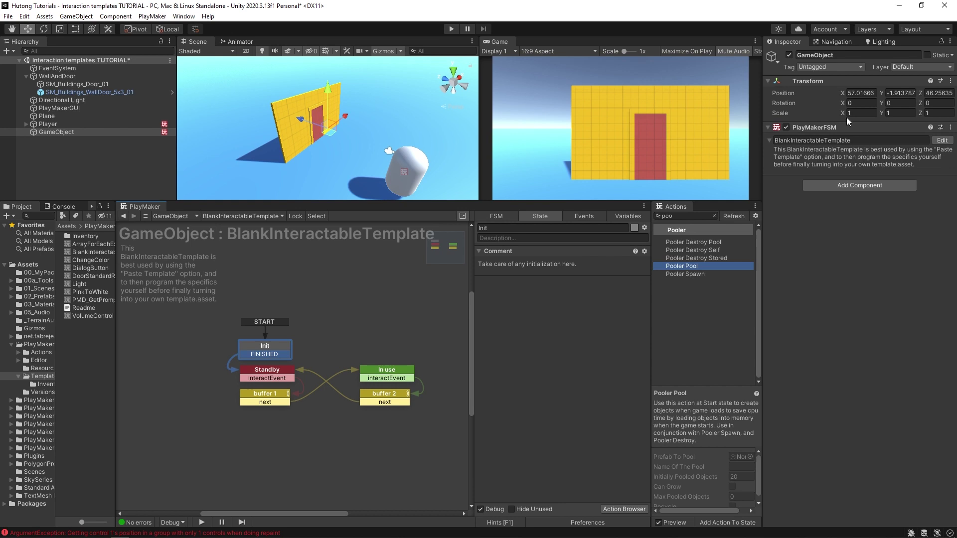
pyautogui.click(893, 140)
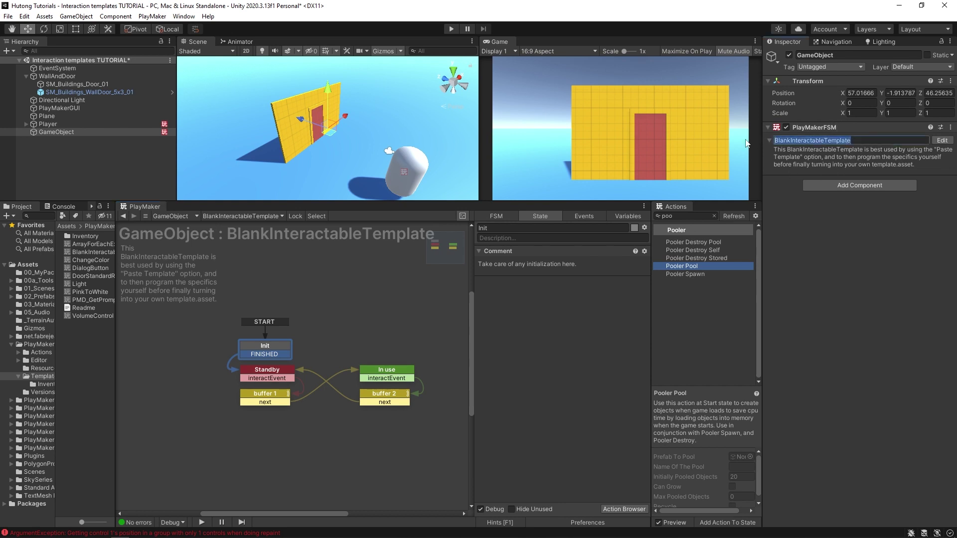
pyautogui.click(203, 384)
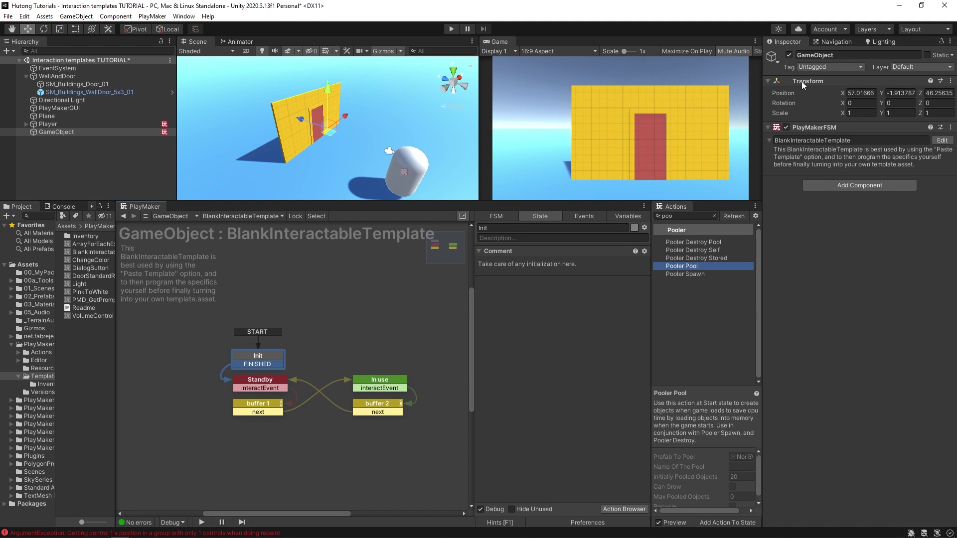
# Add a test State 1 to the FSM, compare with the template asset, then delete it
pyautogui.rightClick(295, 273)
pyautogui.click(315, 281)
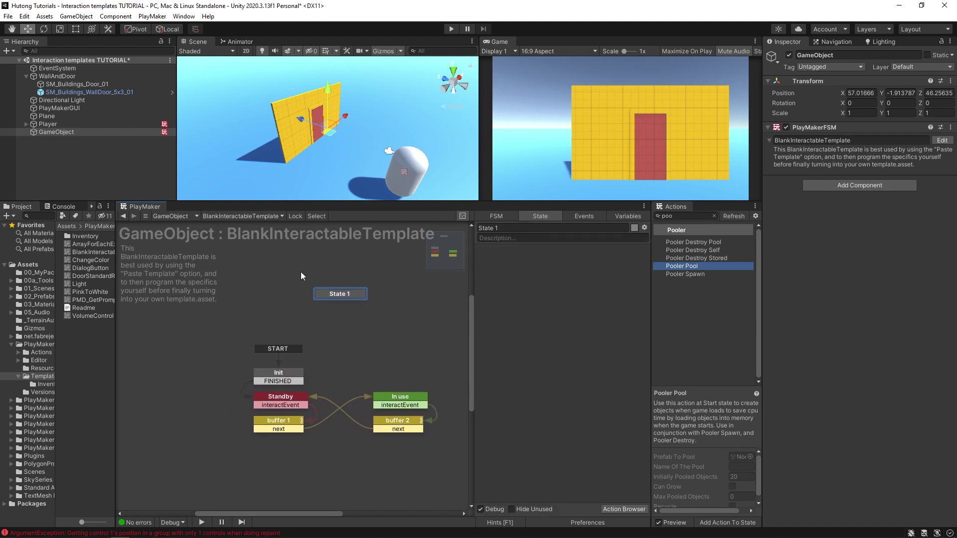
pyautogui.click(88, 252)
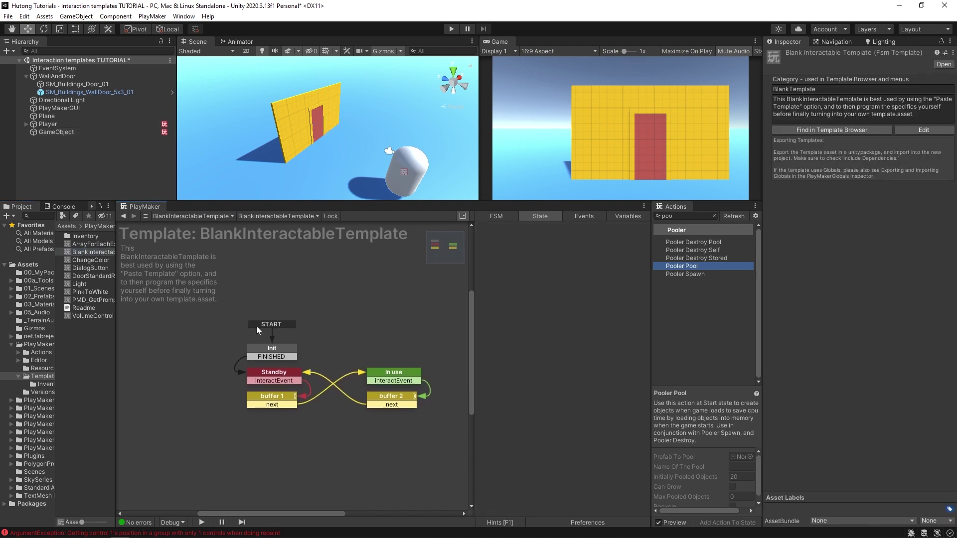
pyautogui.click(49, 132)
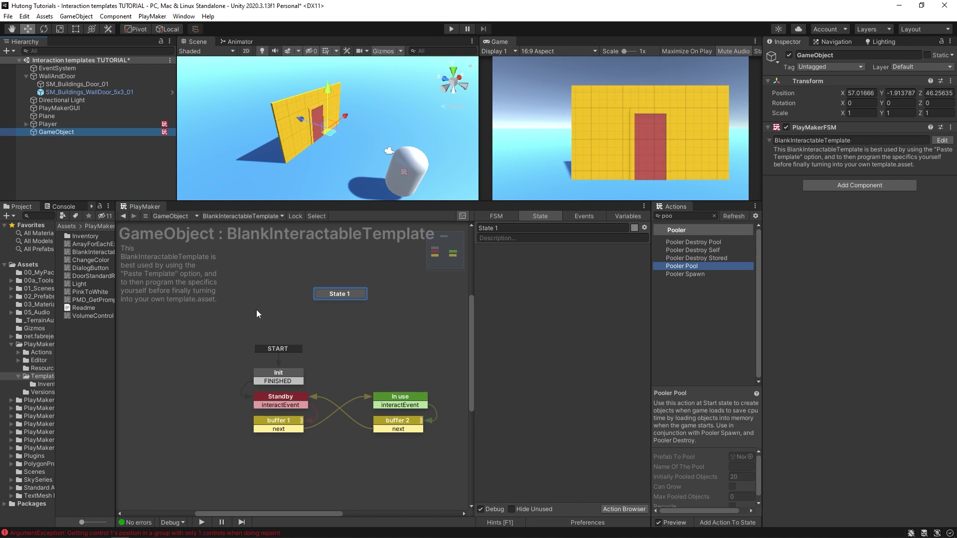
pyautogui.click(336, 297)
pyautogui.moveTo(342, 304); pyautogui.dragTo(346, 326)
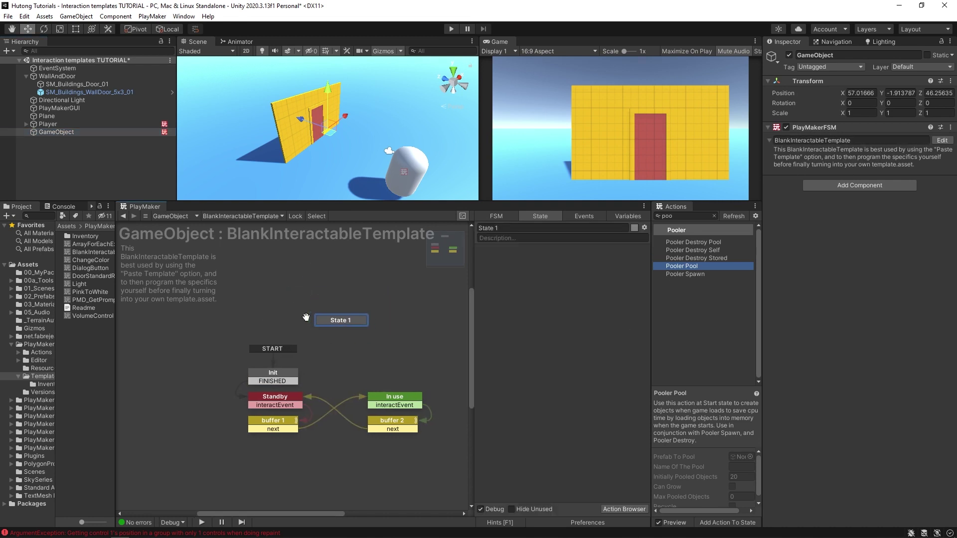
pyautogui.moveTo(312, 296)
pyautogui.mouseDown()
pyautogui.moveTo(330, 275)
pyautogui.moveTo(313, 288)
pyautogui.mouseUp()
pyautogui.moveTo(260, 255); pyautogui.dragTo(353, 294)
pyautogui.press('Delete')
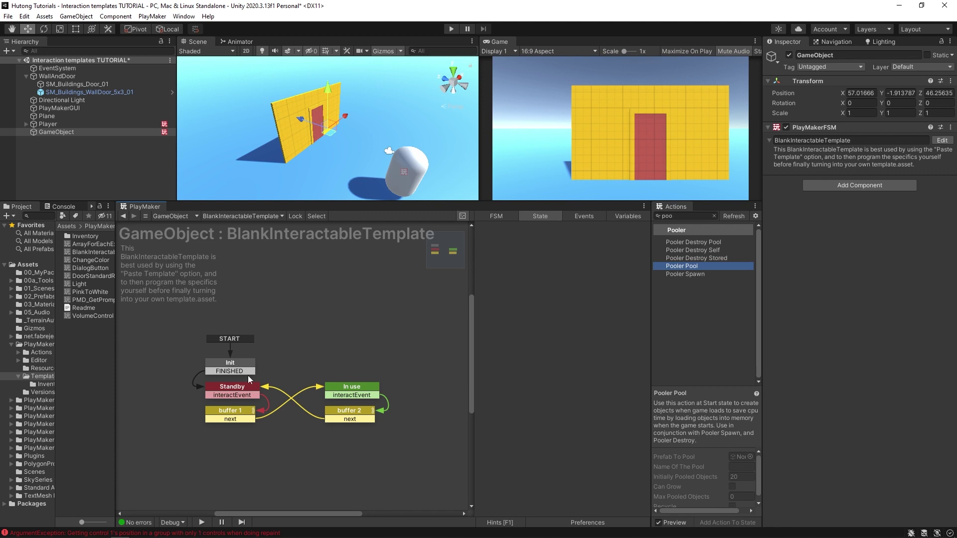
# Choose Save Template from the FSM graph's right-click menu
pyautogui.click(381, 412)
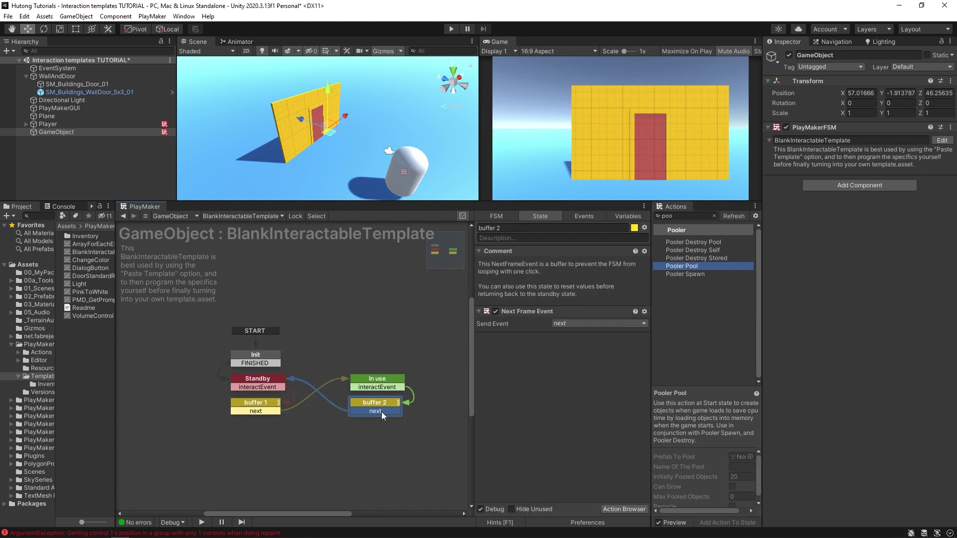
pyautogui.click(312, 381)
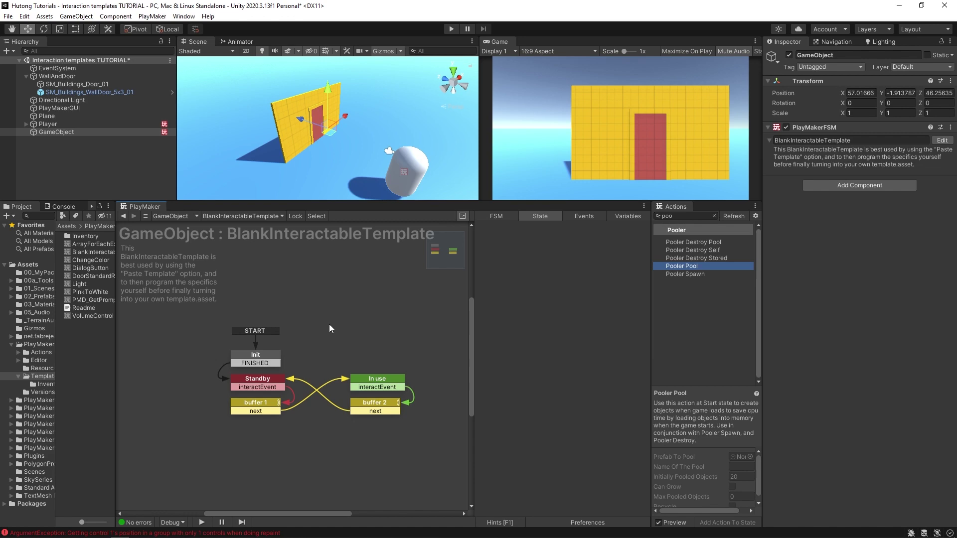
pyautogui.rightClick(332, 312)
pyautogui.click(369, 375)
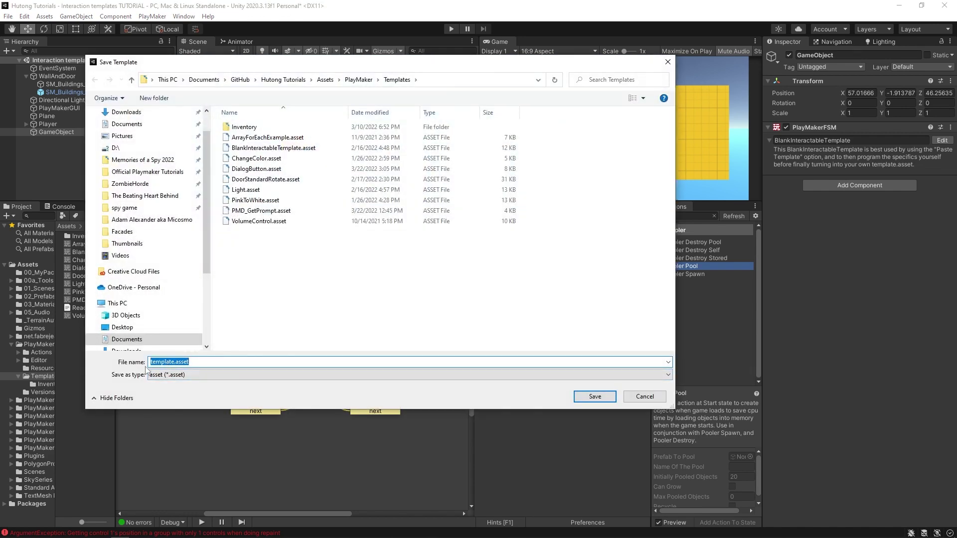
pyautogui.click(645, 397)
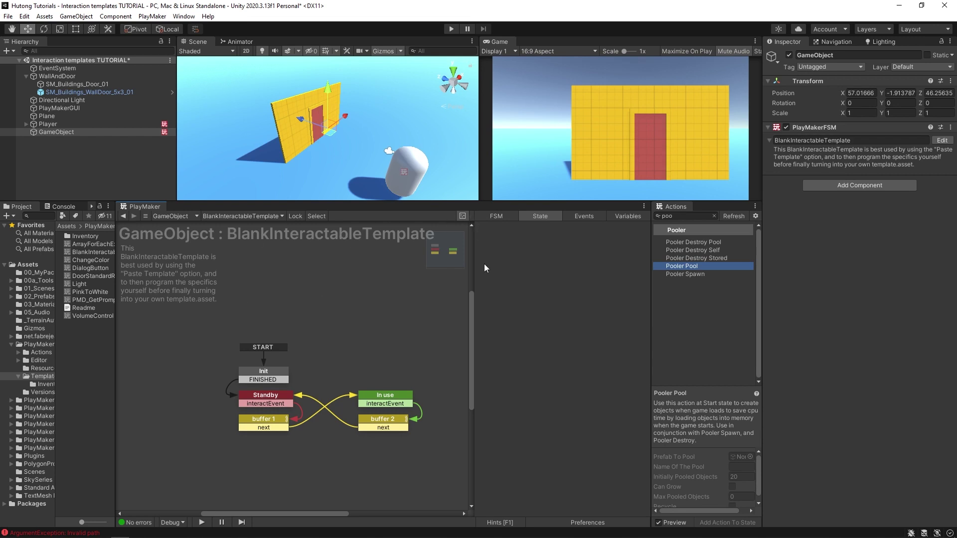
# Delete the test GameObject from the scene
pyautogui.scroll(6, 315, 142)
pyautogui.click(60, 173)
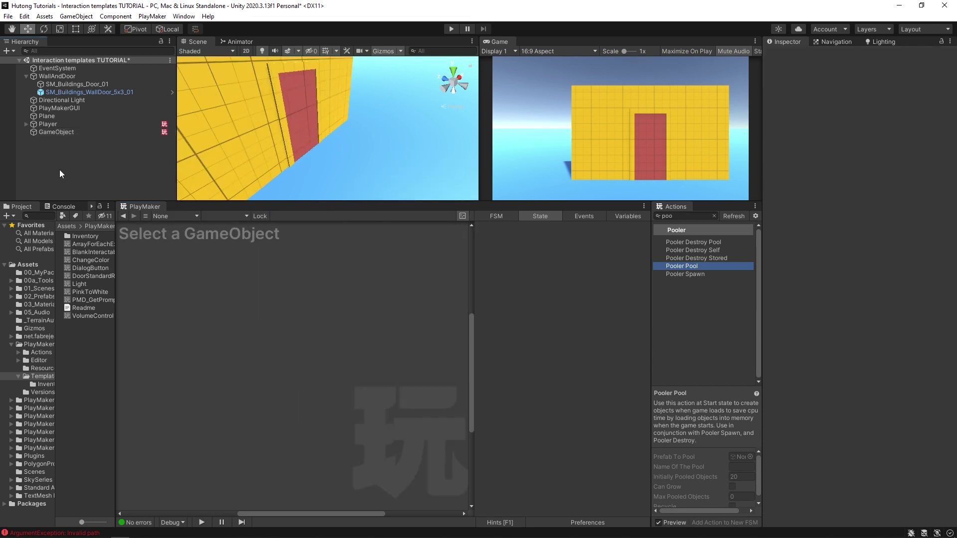
pyautogui.click(40, 131)
pyautogui.press('Delete')
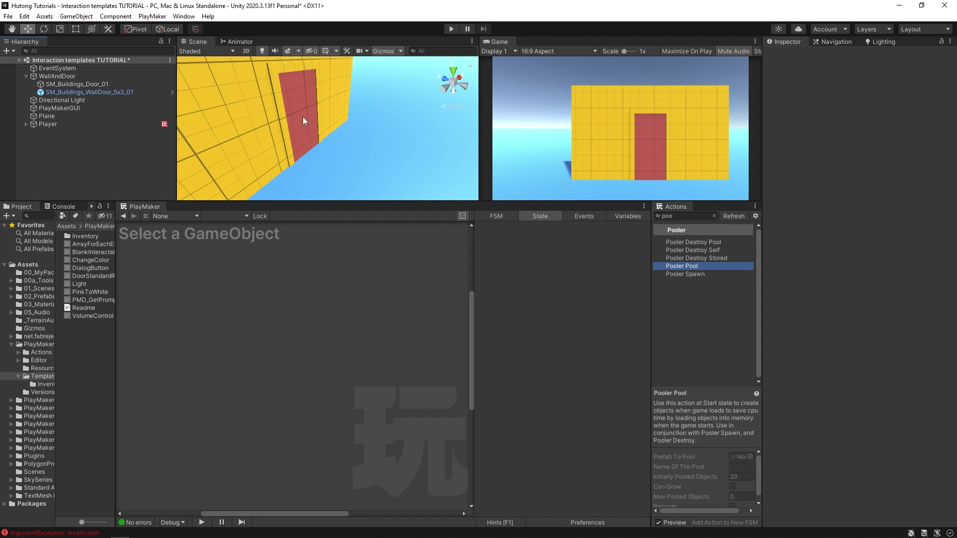
# Paste the BlankInteractableTemplate FSM onto the door SM_Buildings_Door_01
pyautogui.click(301, 97)
pyautogui.rightClick(215, 288)
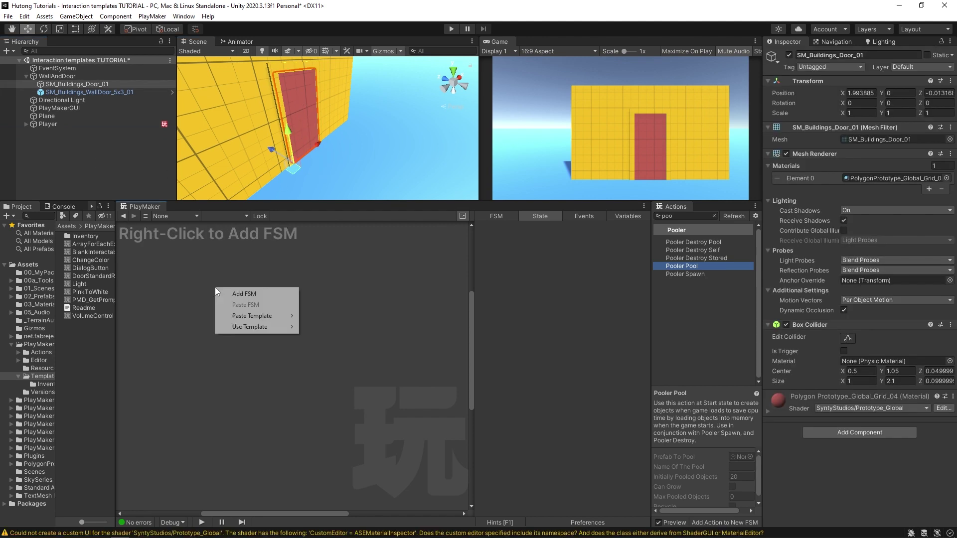
pyautogui.moveTo(270, 316)
pyautogui.moveTo(347, 329)
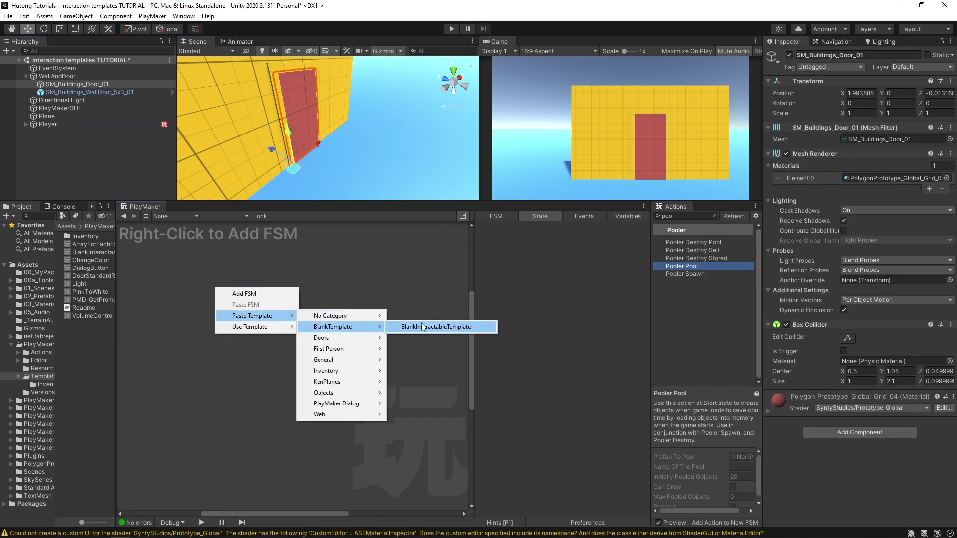
pyautogui.click(446, 328)
pyautogui.moveTo(386, 331); pyautogui.dragTo(358, 306, button='middle')
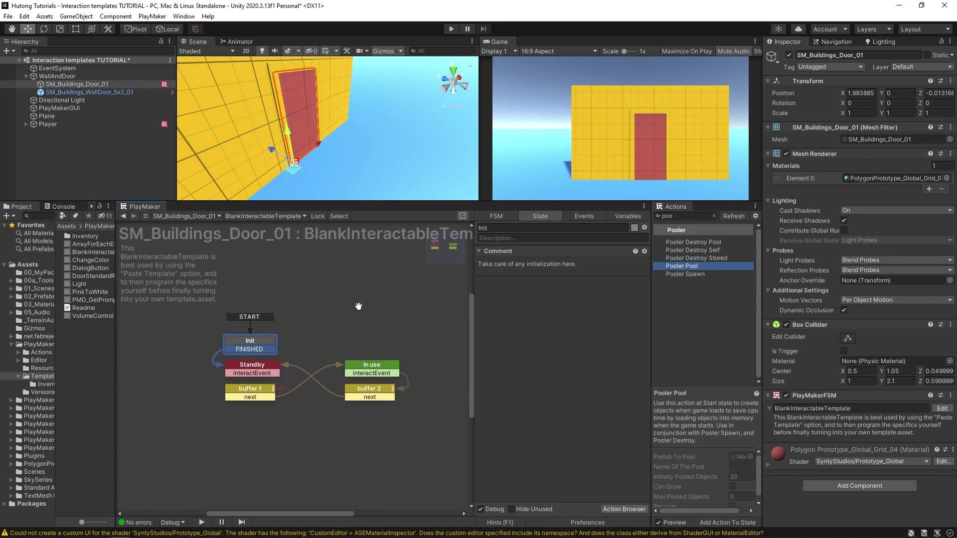
# Rename the Standby state to 'door closed' and In use to 'door open'
pyautogui.click(242, 367)
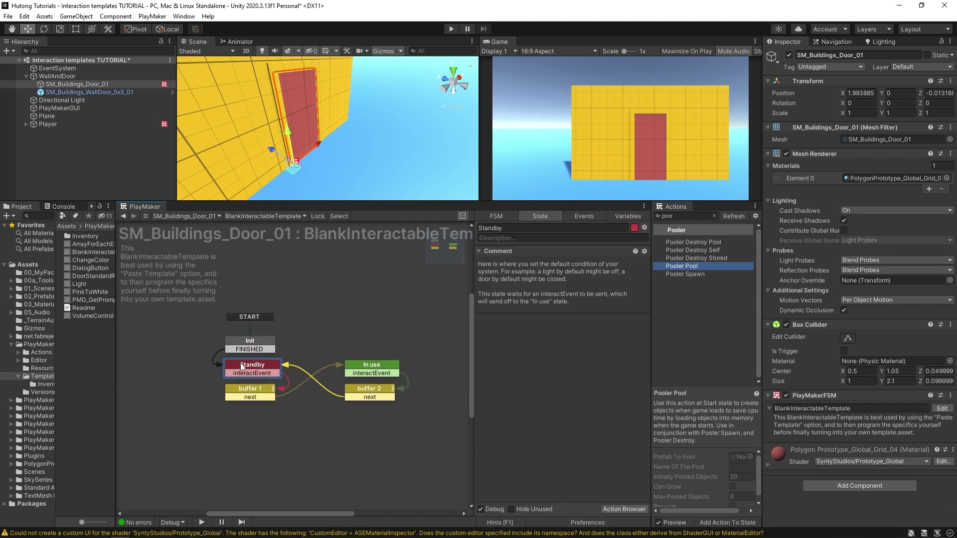
pyautogui.click(525, 229)
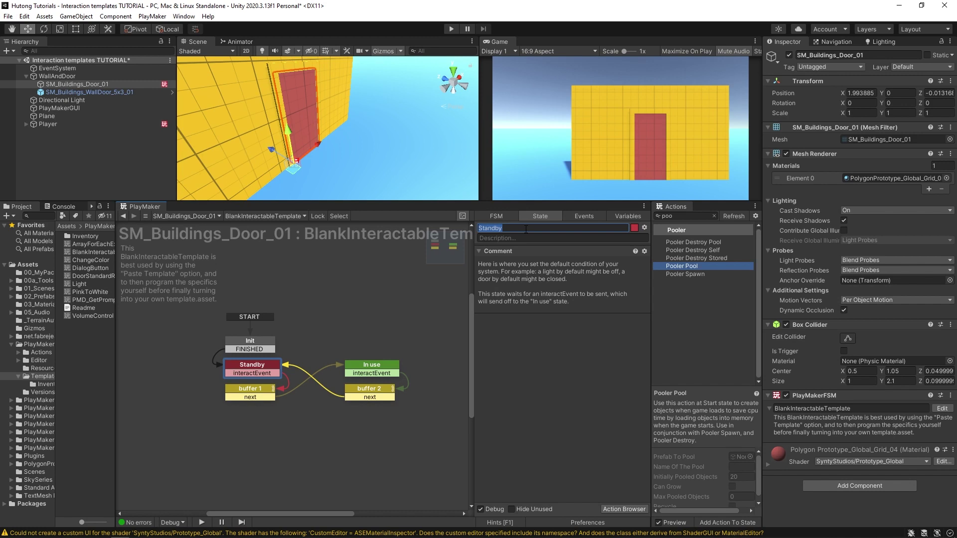
pyautogui.write('door closed')
pyautogui.click(366, 370)
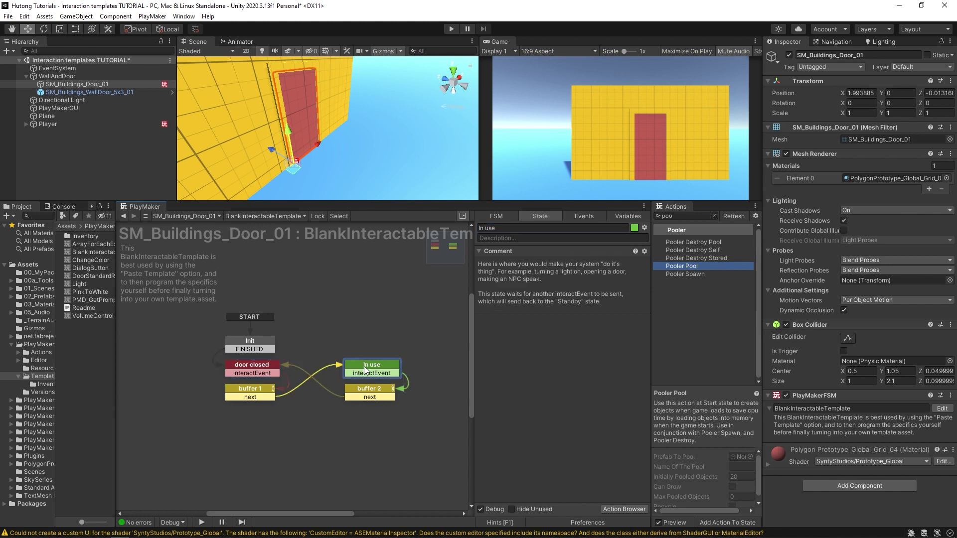
pyautogui.click(509, 231)
pyautogui.write('door open')
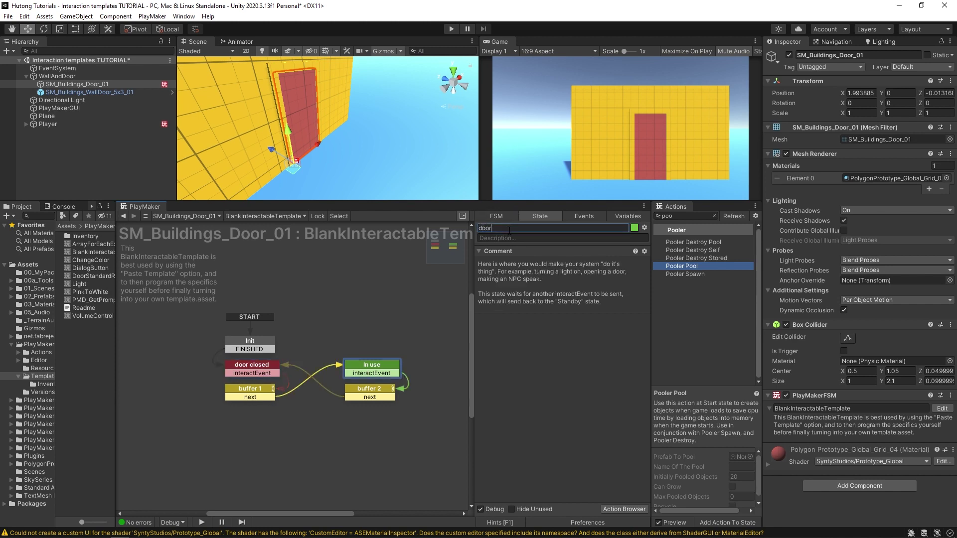
pyautogui.click(235, 368)
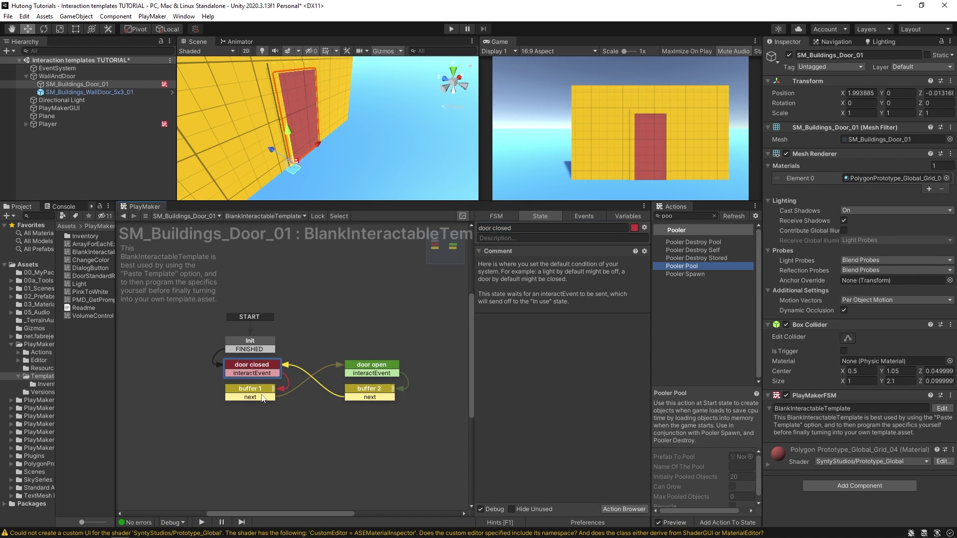
pyautogui.click(262, 396)
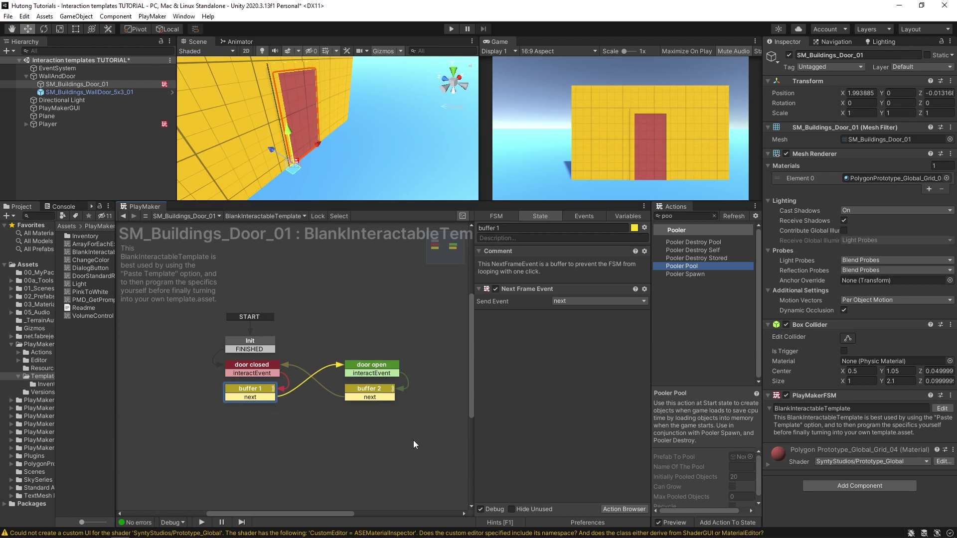
pyautogui.click(359, 378)
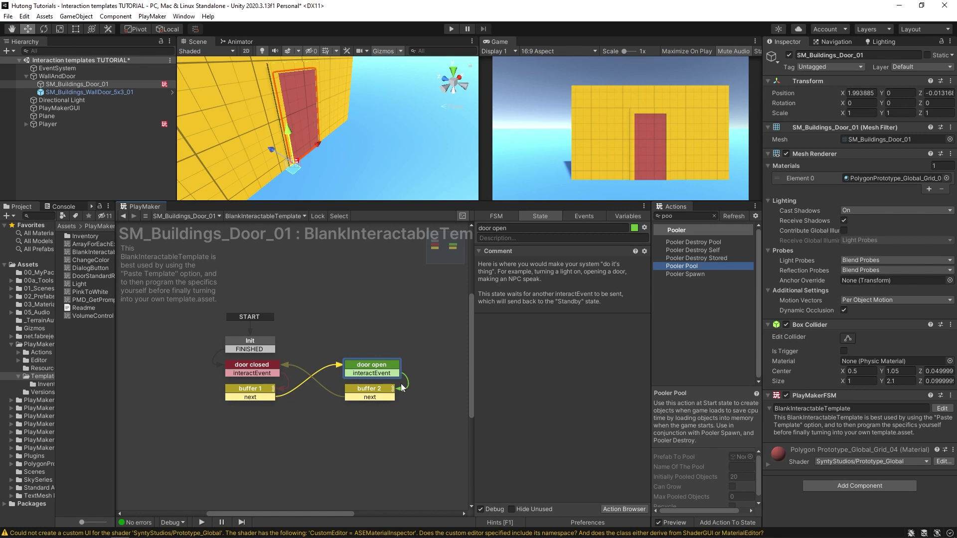
pyautogui.click(256, 391)
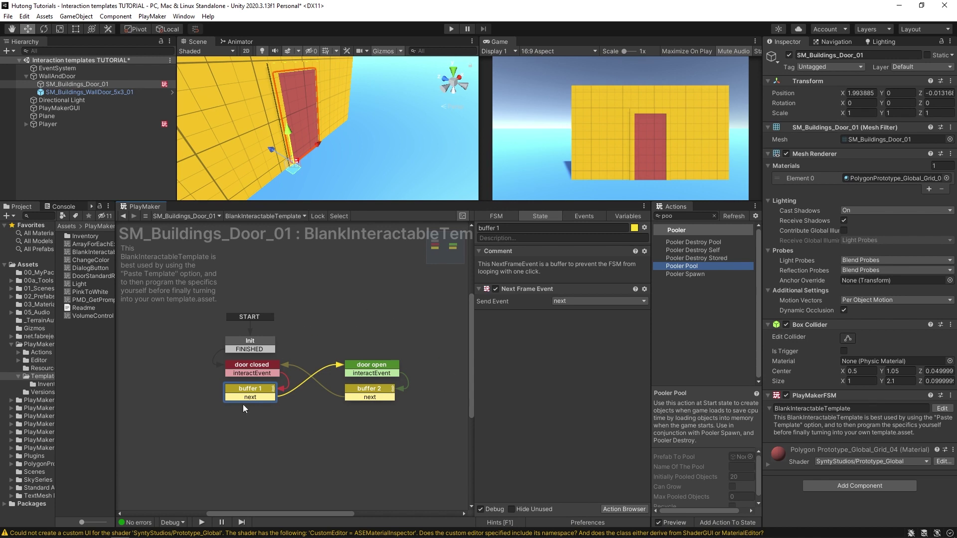
pyautogui.click(254, 369)
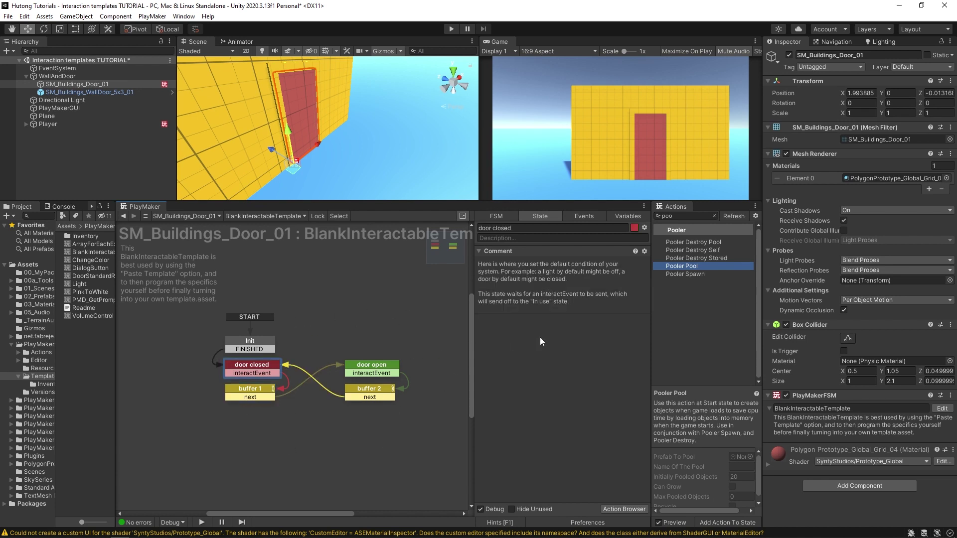
pyautogui.click(267, 389)
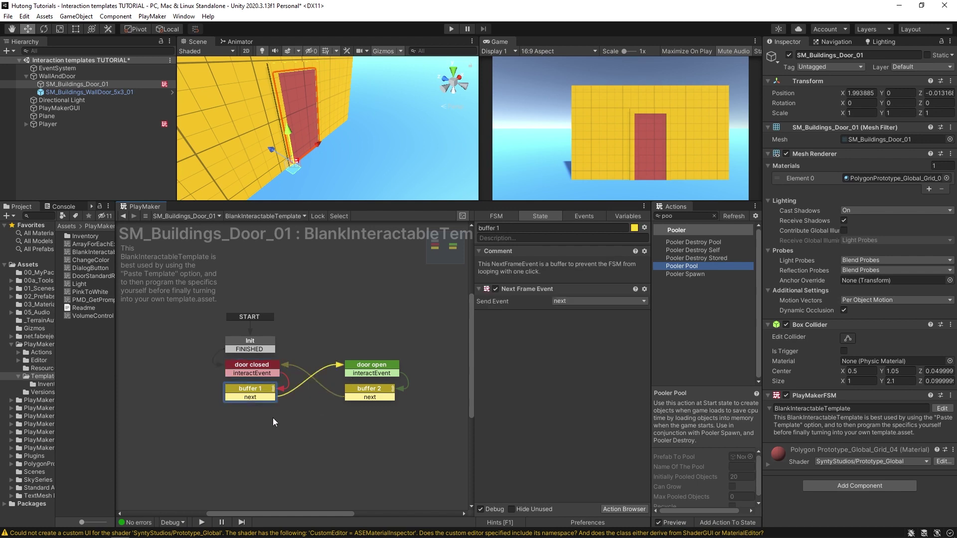
pyautogui.click(373, 369)
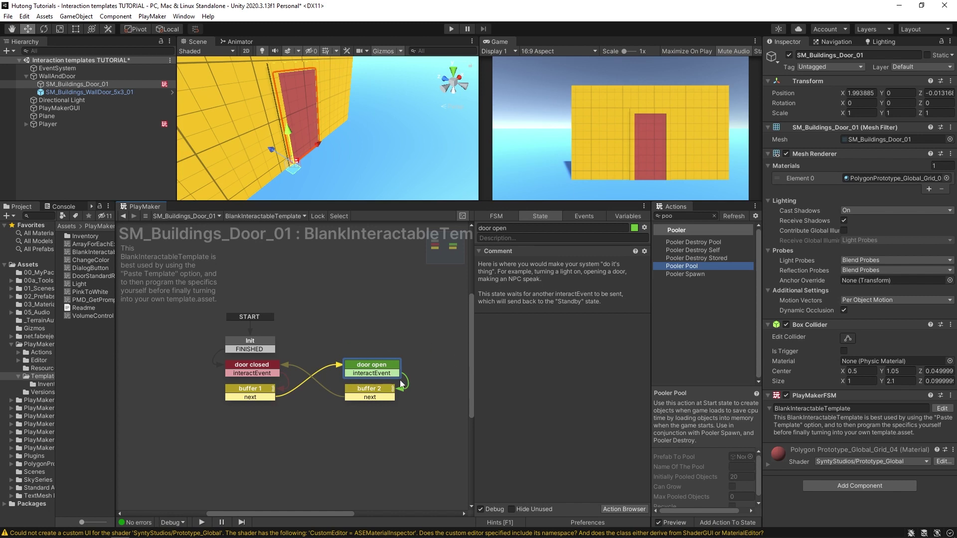
pyautogui.click(370, 392)
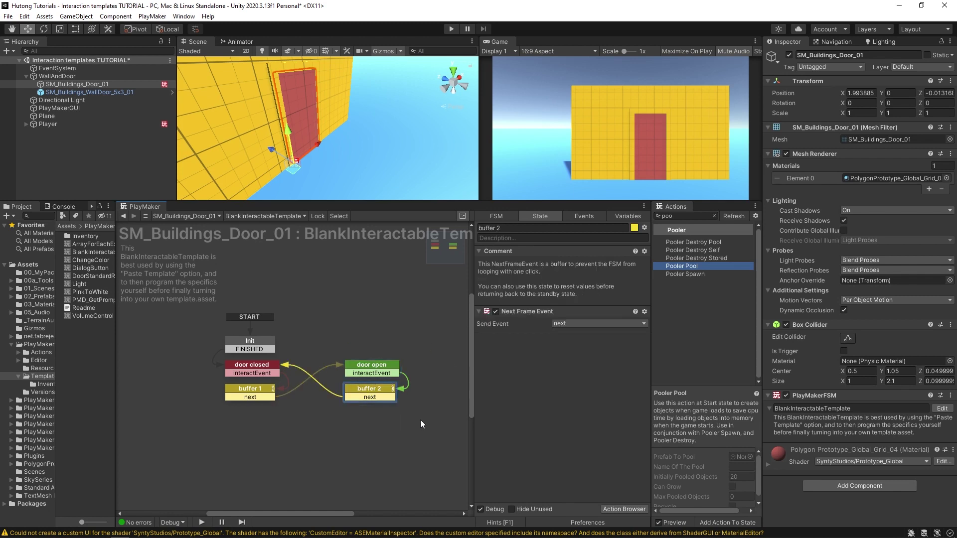
pyautogui.click(255, 369)
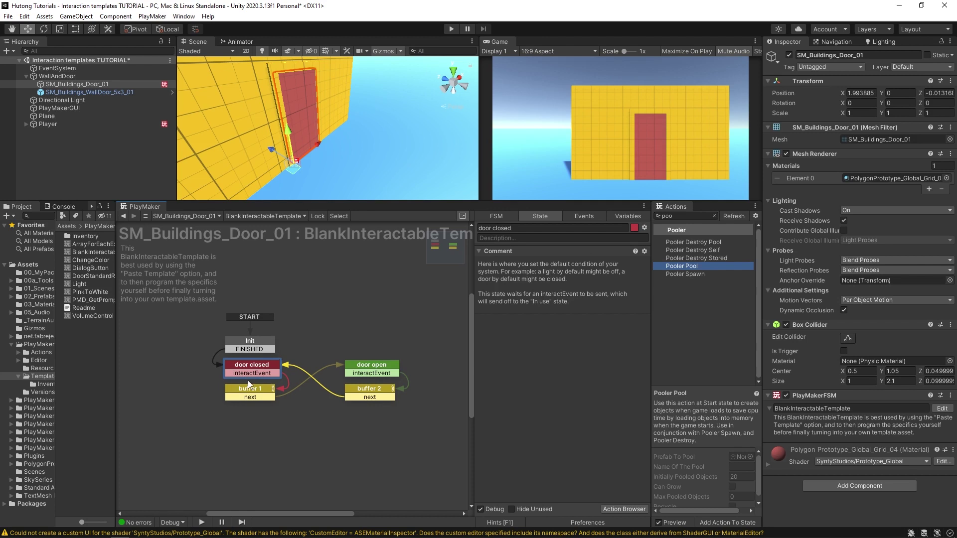
pyautogui.moveTo(423, 423); pyautogui.dragTo(193, 381)
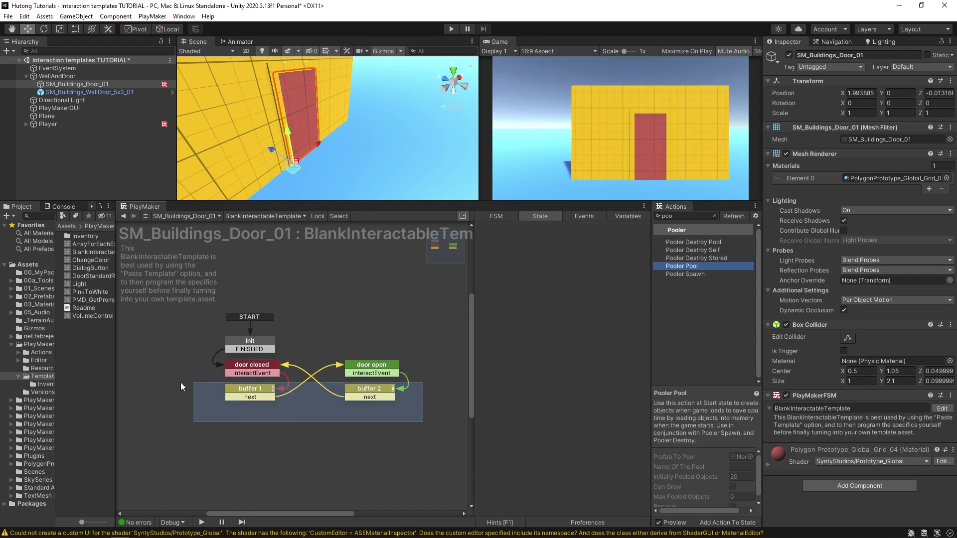
pyautogui.moveTo(250, 398); pyautogui.dragTo(252, 493)
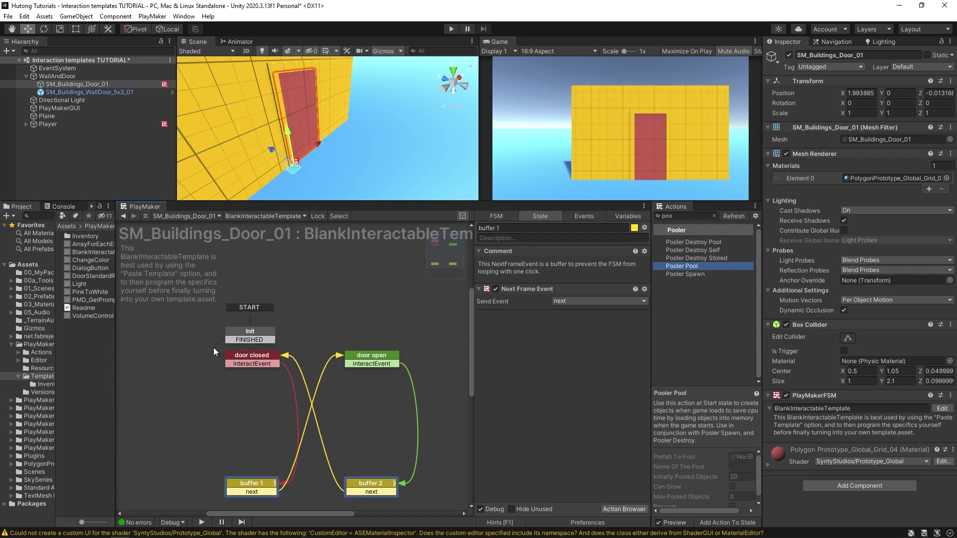
pyautogui.moveTo(429, 392); pyautogui.dragTo(170, 348)
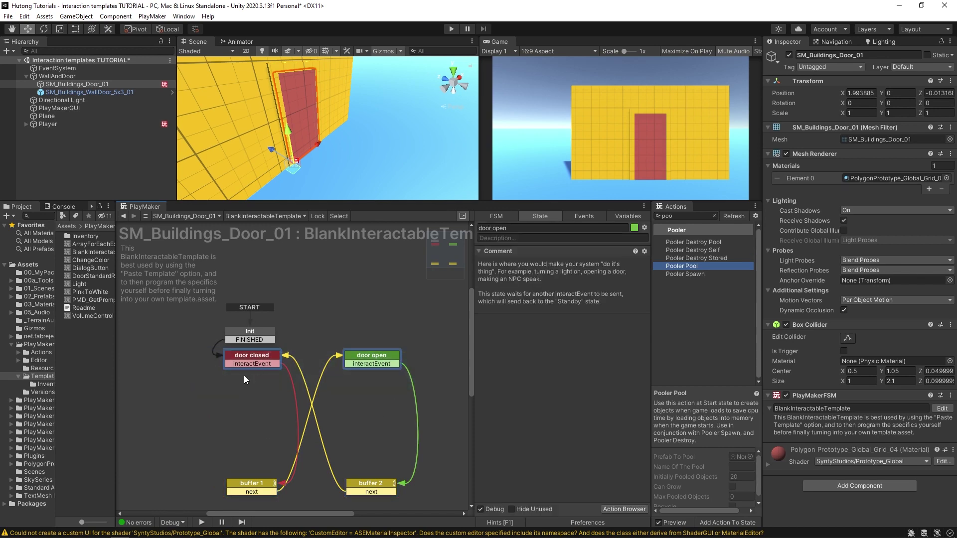
pyautogui.click(384, 364)
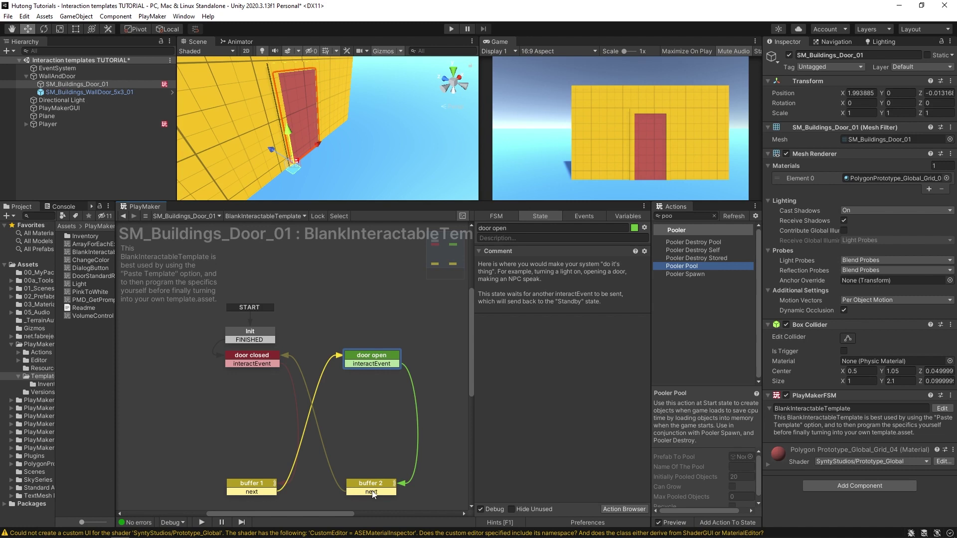
pyautogui.hotkey('ctrl', 'z')
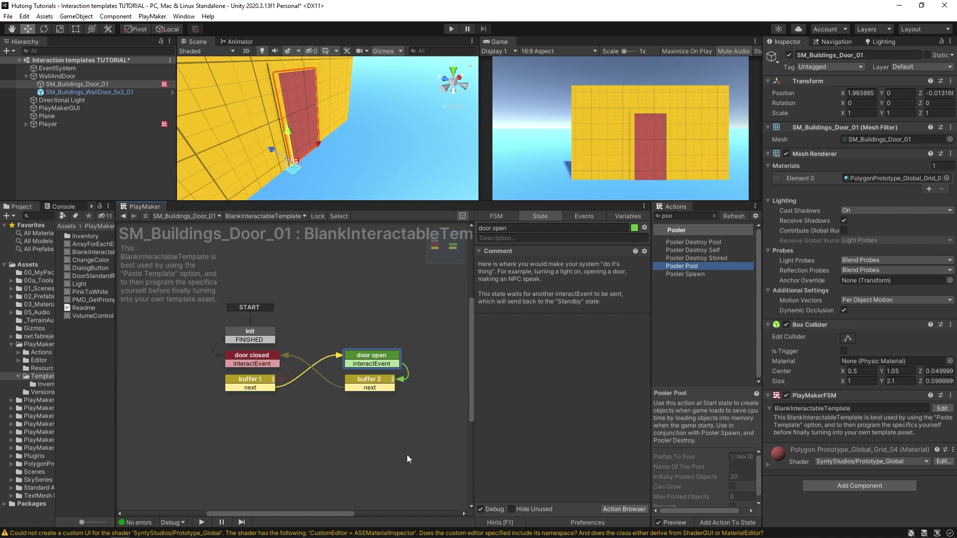
pyautogui.hotkey('ctrl', 'z')
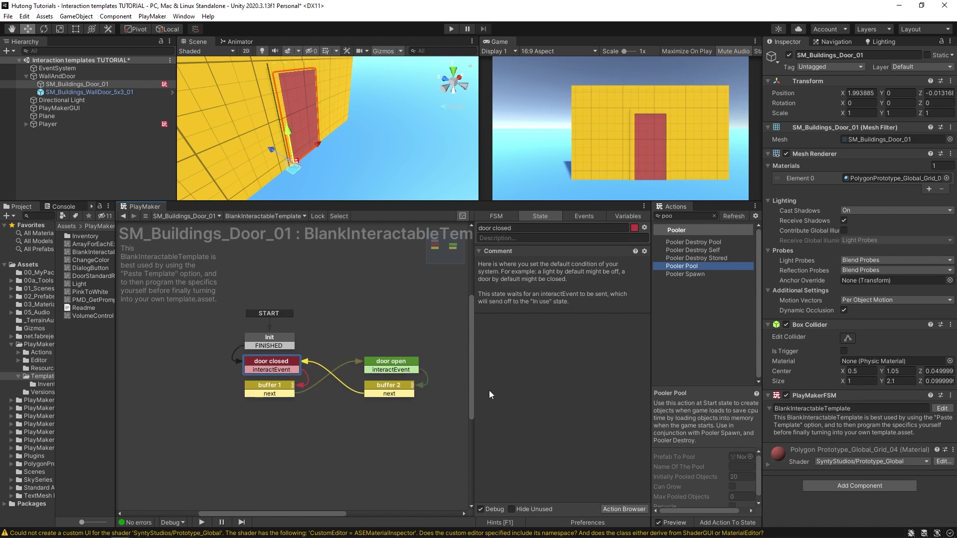
pyautogui.moveTo(299, 187); pyautogui.dragTo(304, 134, button='right')
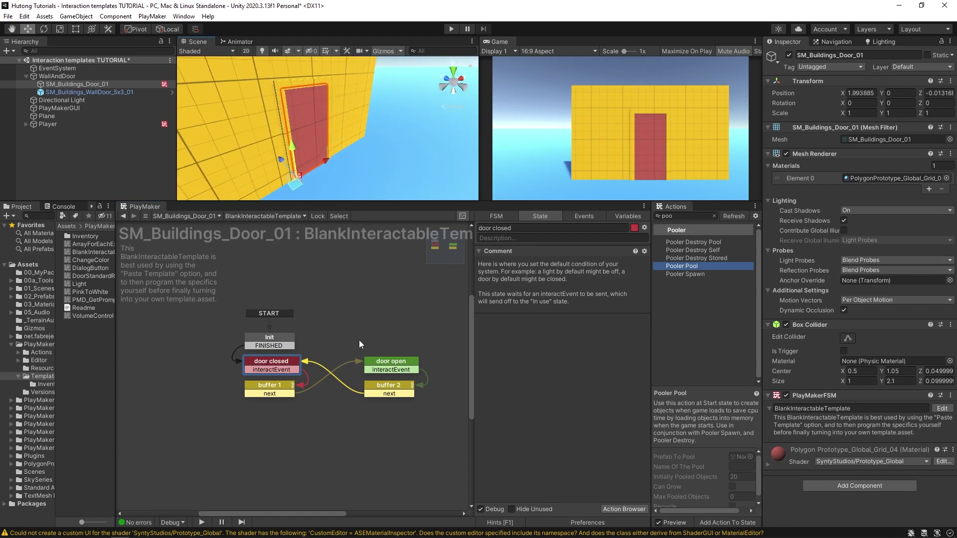
# Add Get Rotation to Init, storing Euler angles in new variable closedV3 in Self space
pyautogui.click(257, 339)
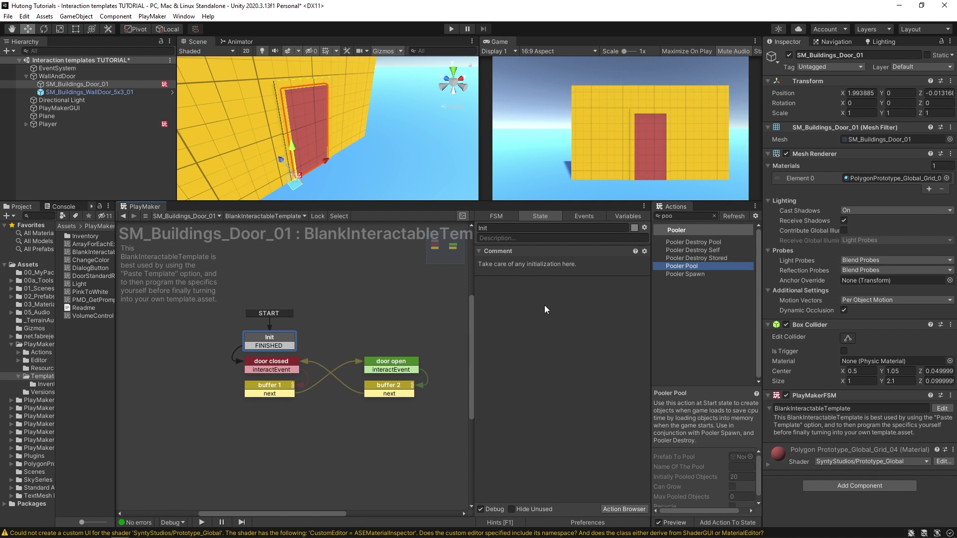
pyautogui.press('BackSpace')
pyautogui.press('BackSpace')
pyautogui.press('BackSpace')
pyautogui.write('getr rota')
pyautogui.press('Return')
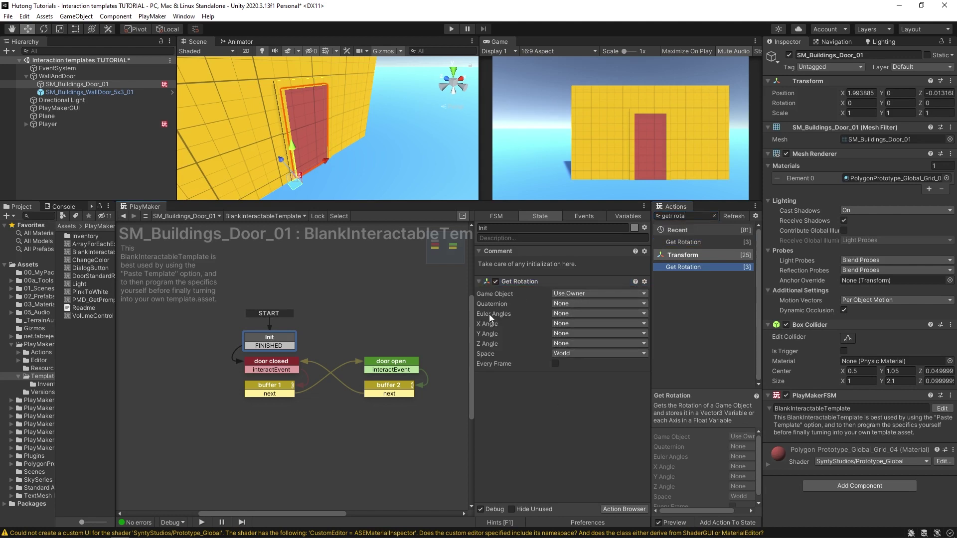
pyautogui.click(567, 314)
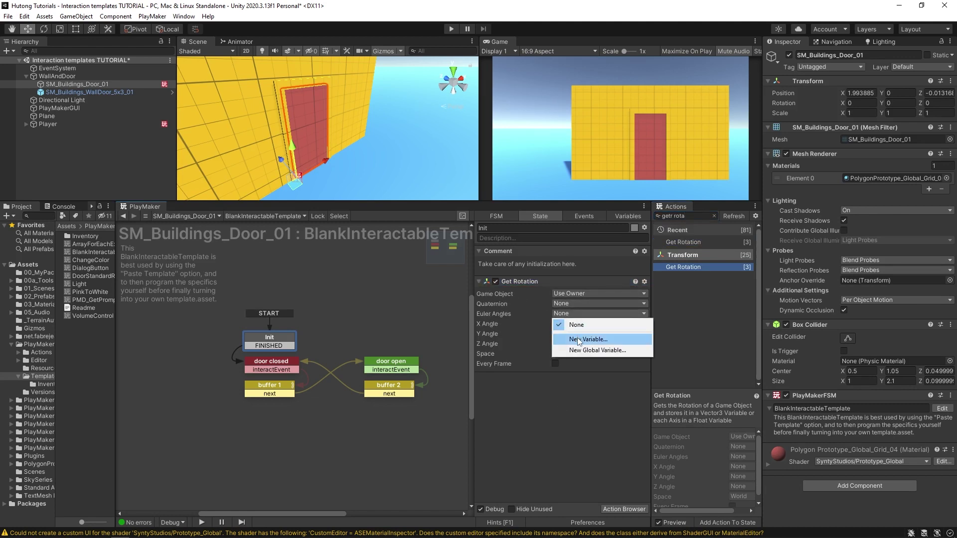
pyautogui.click(578, 340)
pyautogui.write('closed')
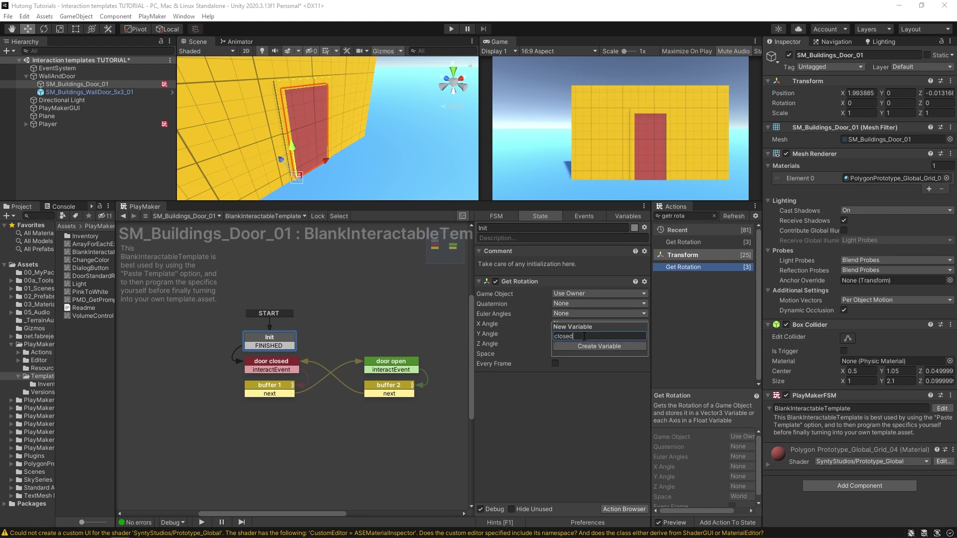
pyautogui.write('V3')
pyautogui.press('Return')
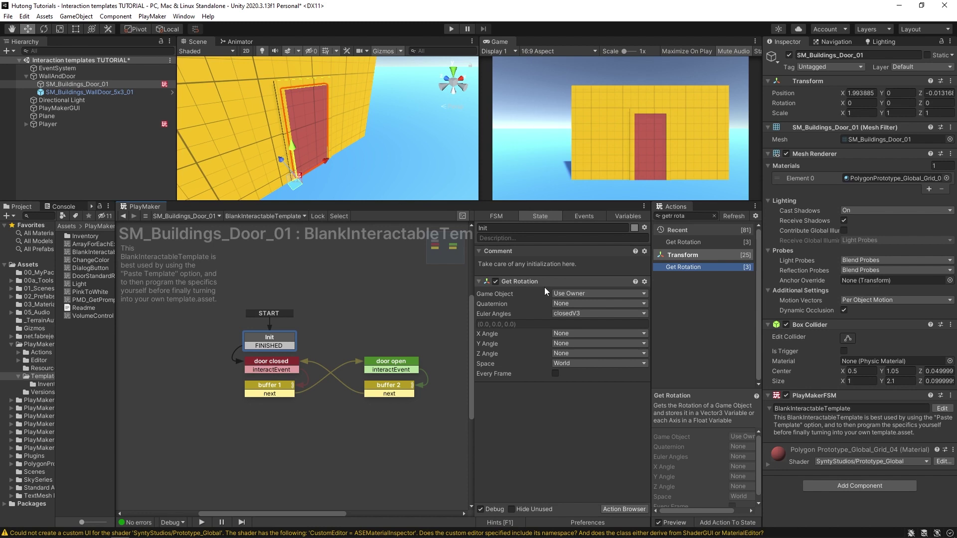
pyautogui.click(585, 363)
pyautogui.click(575, 387)
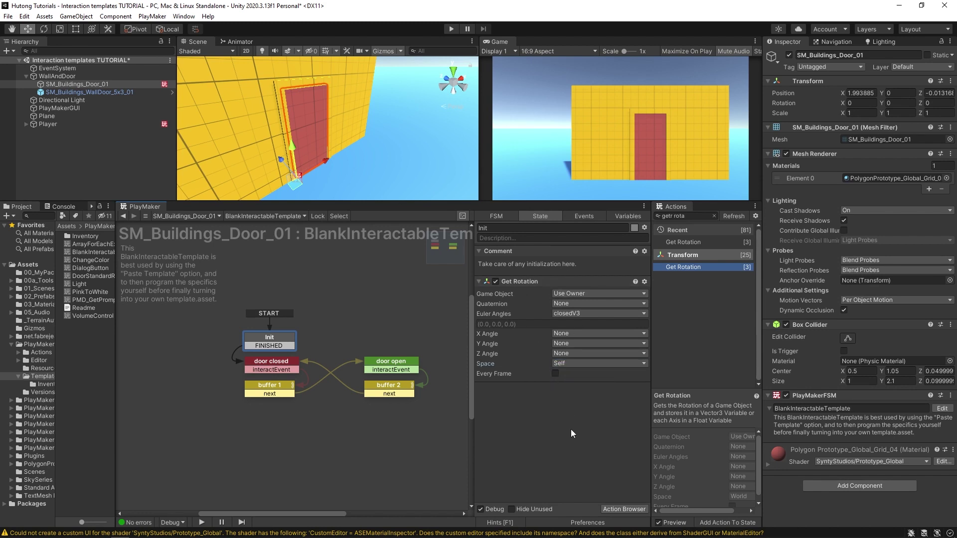
pyautogui.click(272, 365)
# Add Tween Rotation to door closed, targeting Local Rotation from variable closedV3
pyautogui.click(695, 215)
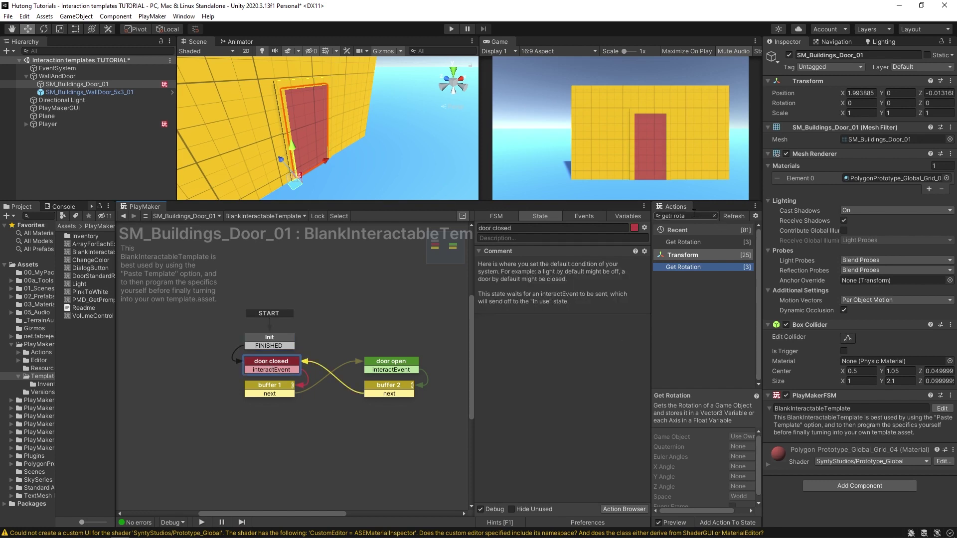
pyautogui.hotkey('ctrl', 'a')
pyautogui.write('tween rot')
pyautogui.press('Return')
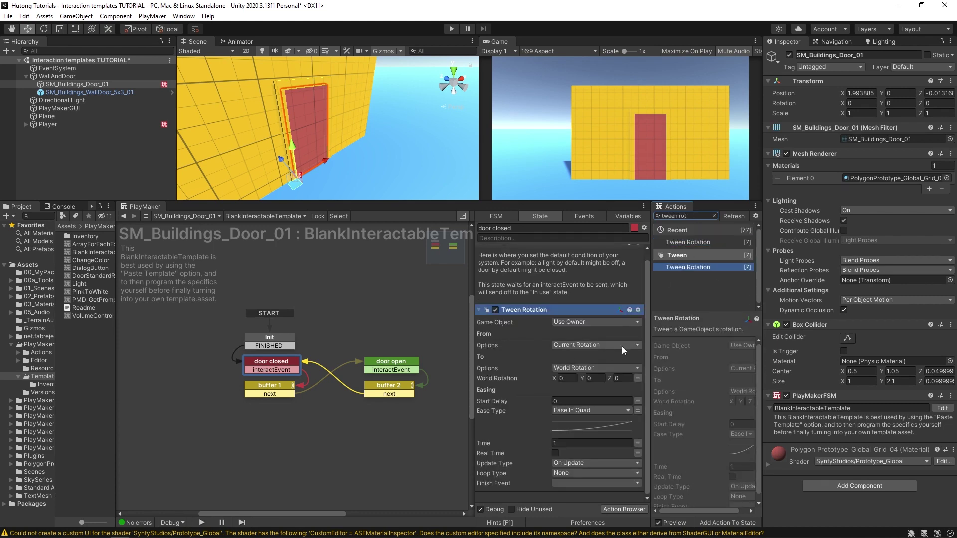
pyautogui.click(607, 369)
pyautogui.click(610, 401)
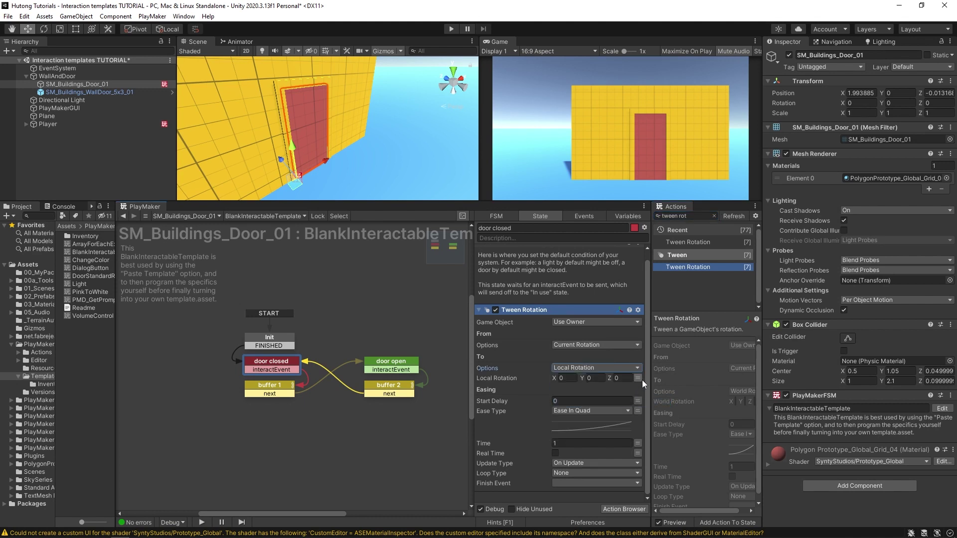
pyautogui.click(638, 379)
pyautogui.click(622, 378)
pyautogui.click(603, 399)
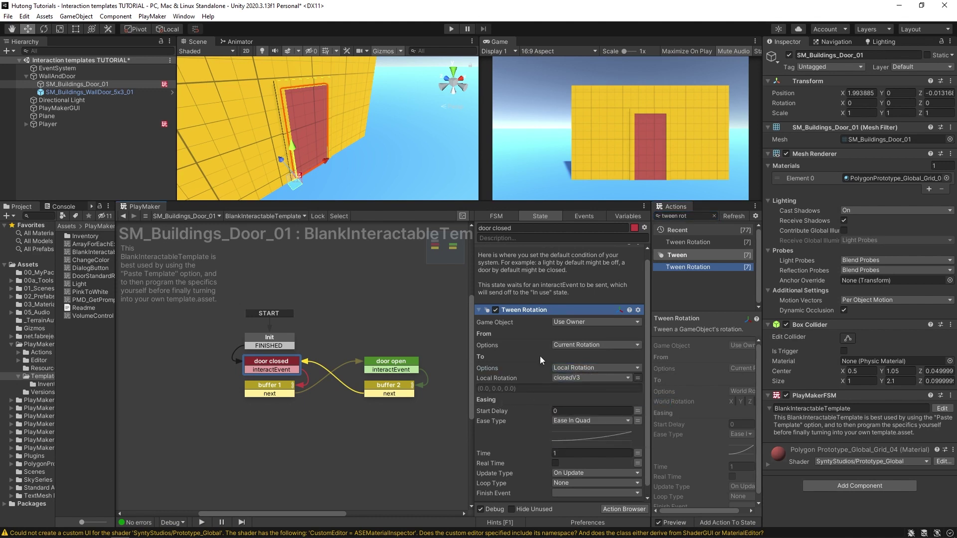
# Orbit the scene around the door and recheck the Init and door closed states
pyautogui.press('e')
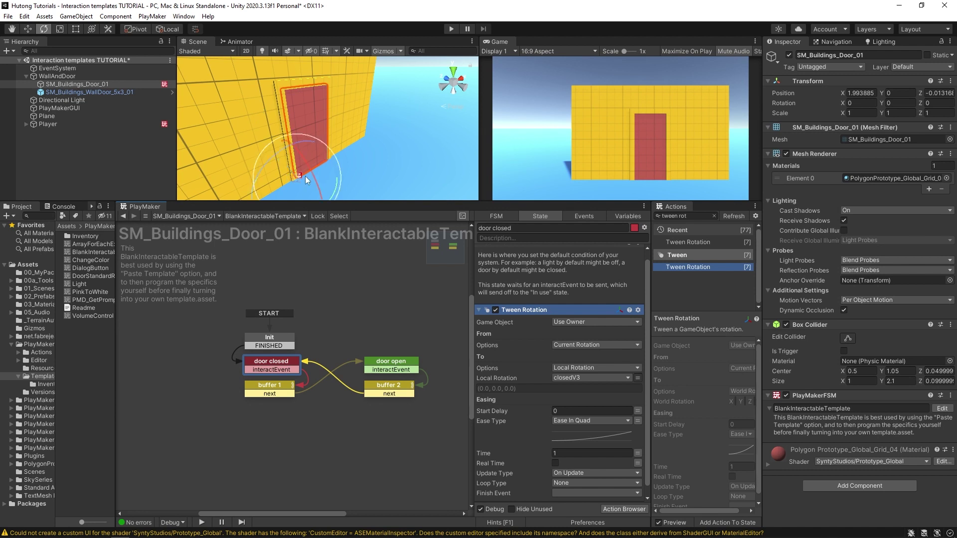
pyautogui.keyDown('alt'); pyautogui.moveTo(305, 176); pyautogui.dragTo(203, 214); pyautogui.keyUp('alt')
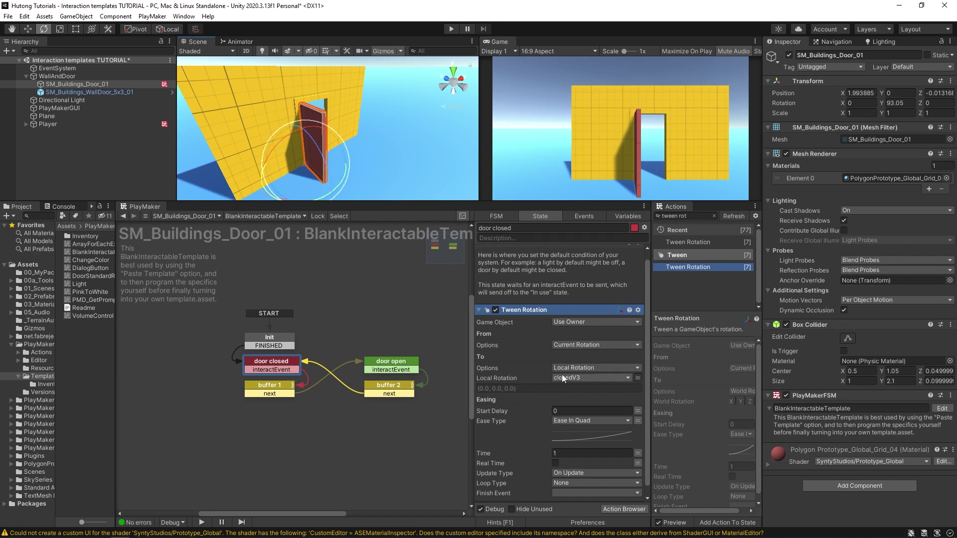
pyautogui.click(270, 343)
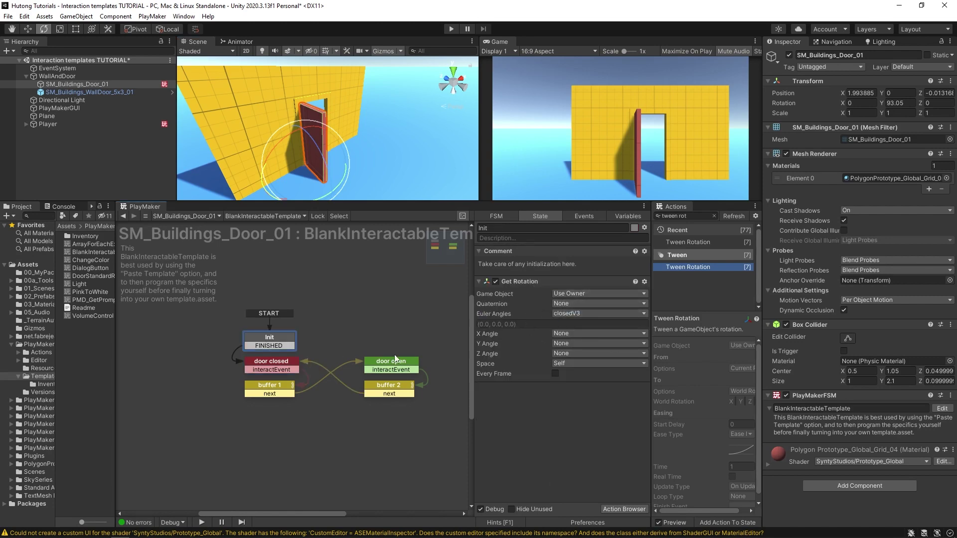
pyautogui.click(261, 363)
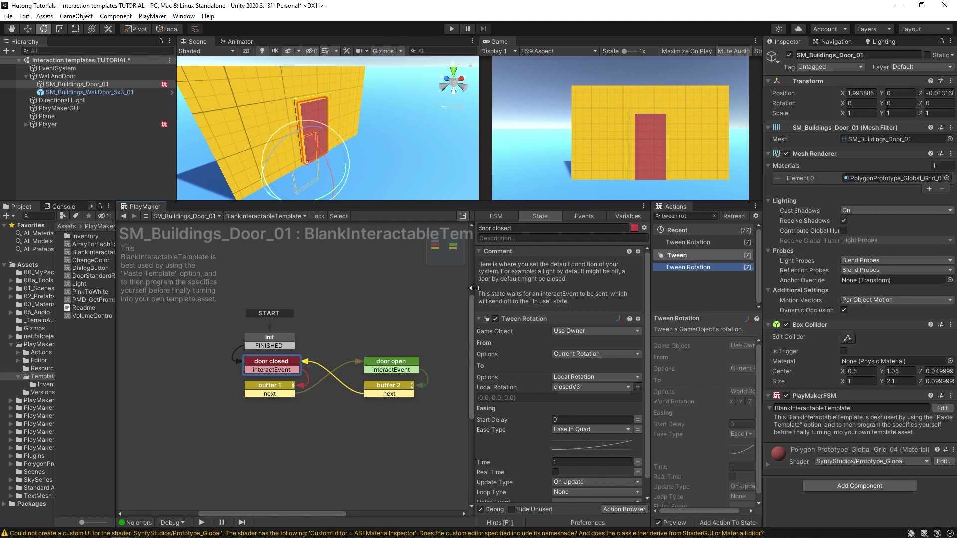
pyautogui.scroll(-1, 527, 361)
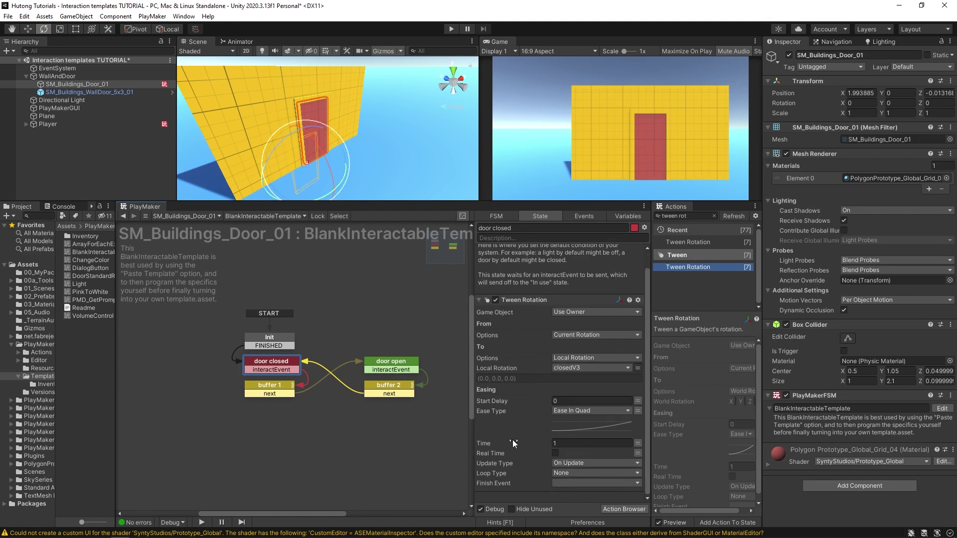
# Add Tween Rotation to the door open state with To Options set to Local Offset Rotation
pyautogui.click(623, 385)
pyautogui.click(392, 364)
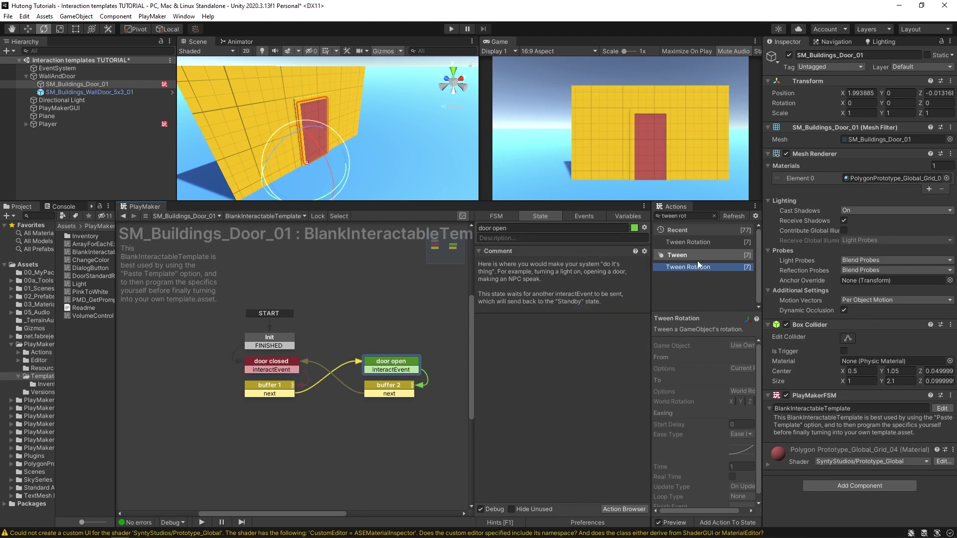
pyautogui.moveTo(695, 270); pyautogui.dragTo(486, 373)
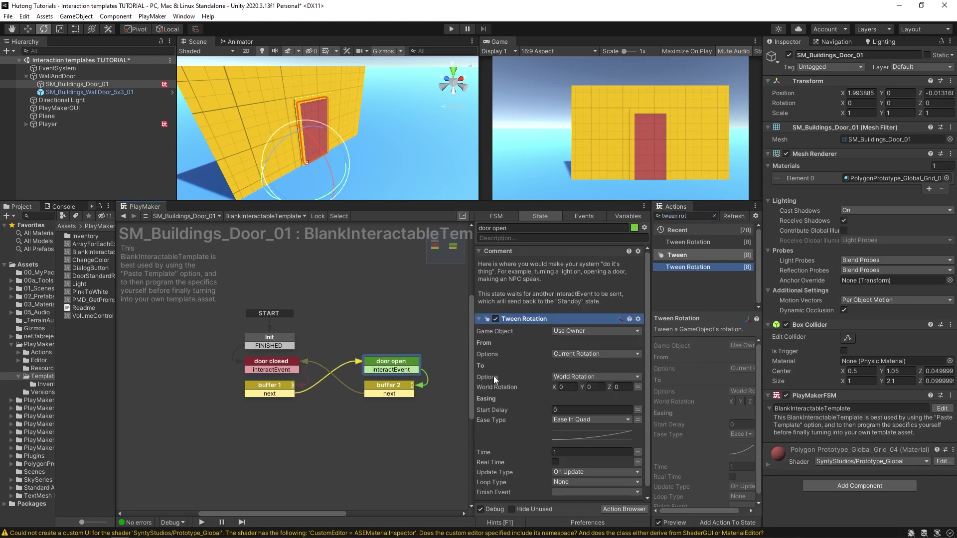
pyautogui.scroll(-1, 641, 393)
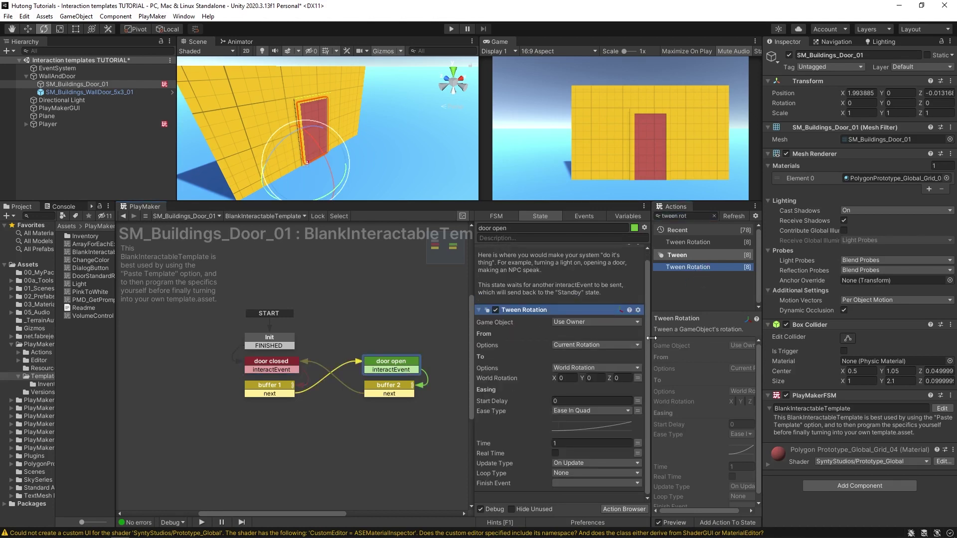
pyautogui.click(578, 367)
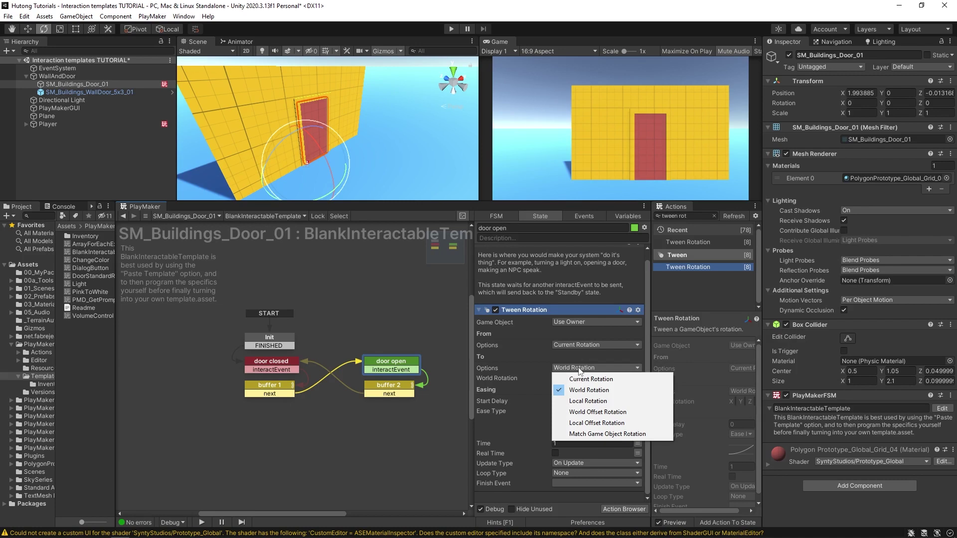
pyautogui.click(611, 424)
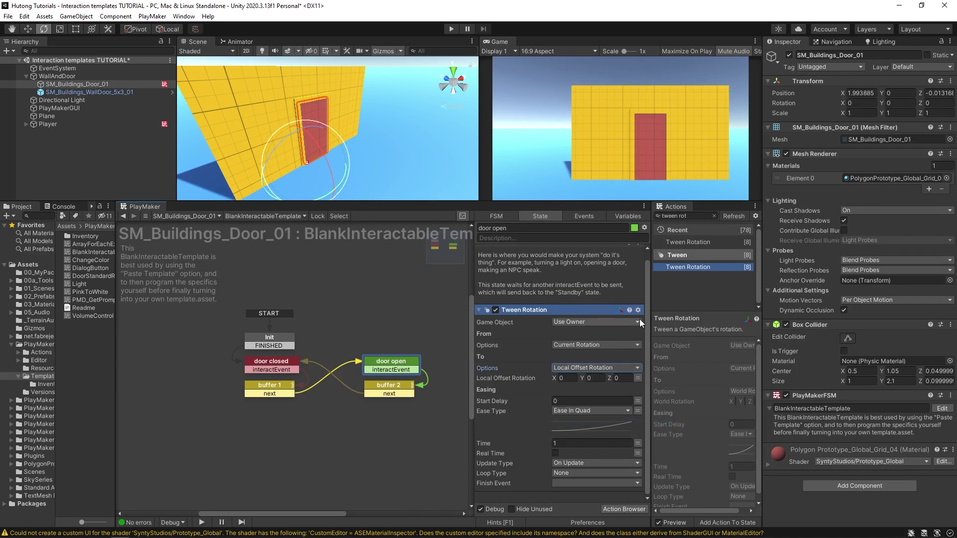
# Preview the door swinging open, undo it, and set the Y offset to 90
pyautogui.moveTo(762, 113); pyautogui.dragTo(709, 113)
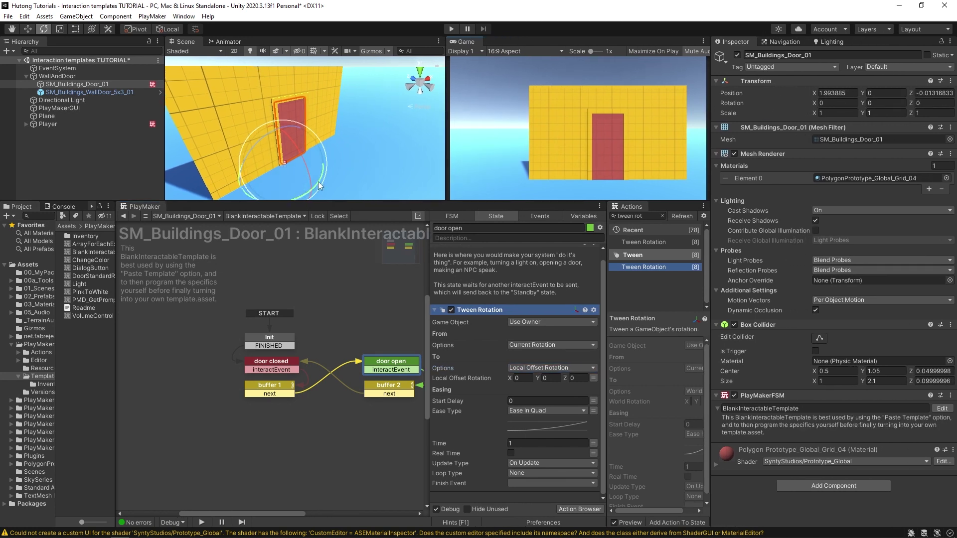
pyautogui.moveTo(318, 181); pyautogui.dragTo(167, 200)
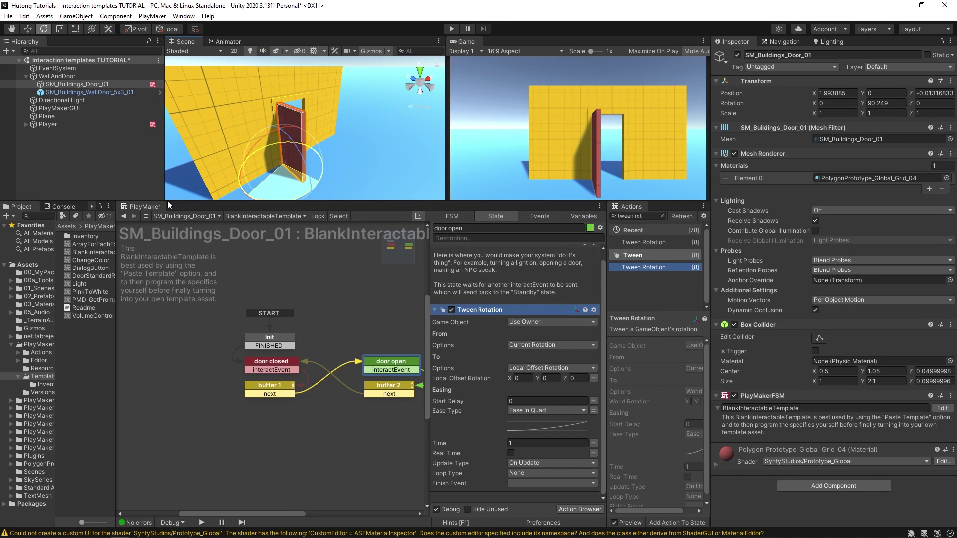
pyautogui.moveTo(168, 202); pyautogui.dragTo(168, 202)
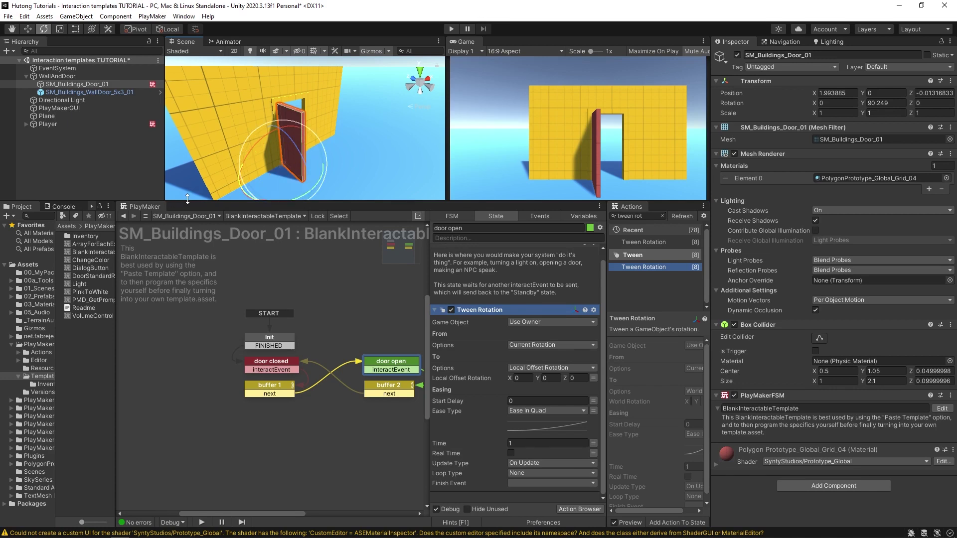
pyautogui.hotkey('ctrl', 'z')
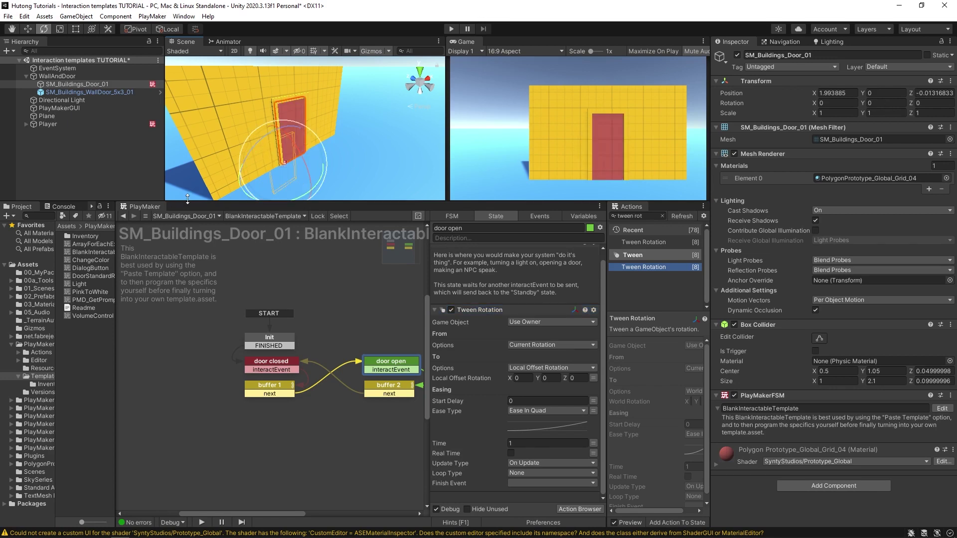
pyautogui.click(548, 378)
pyautogui.write('90')
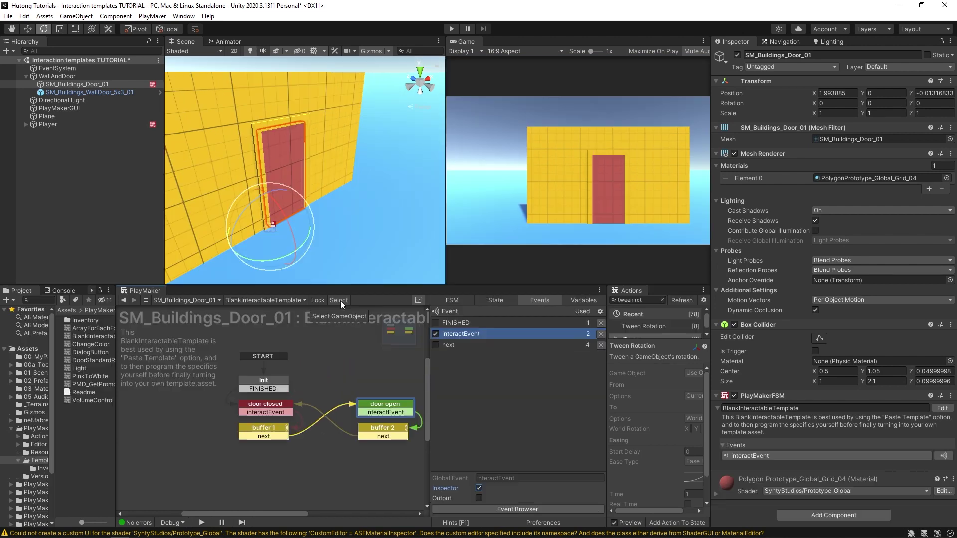
pyautogui.click(452, 29)
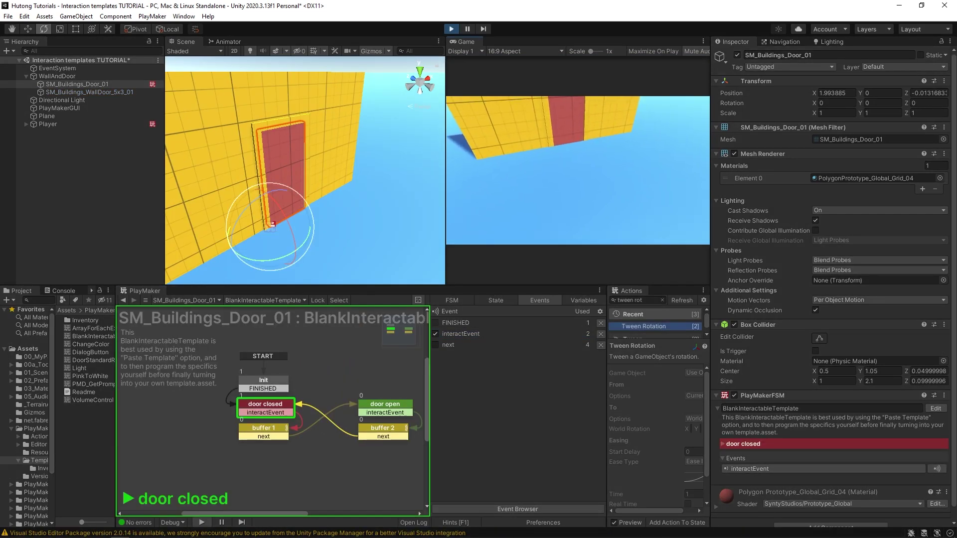
pyautogui.press('w')
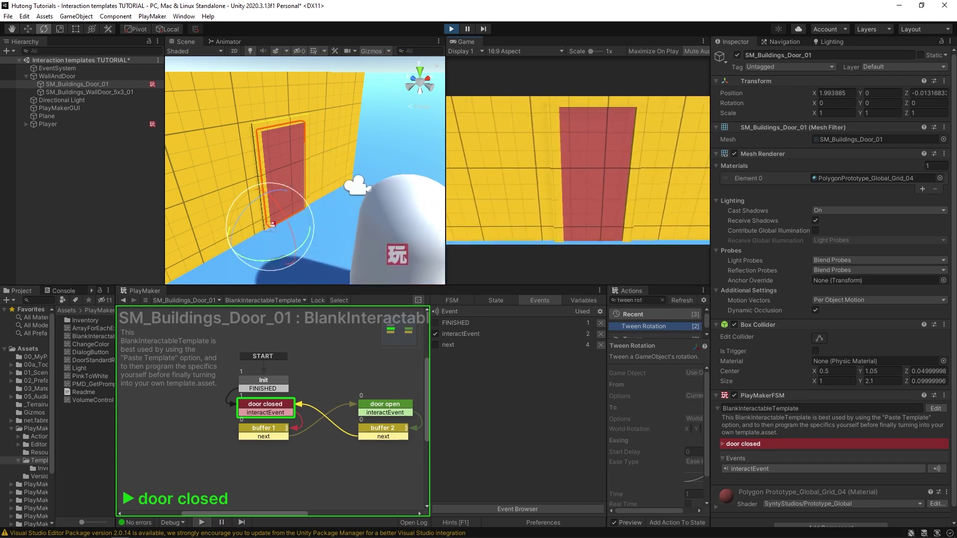
pyautogui.press('w')
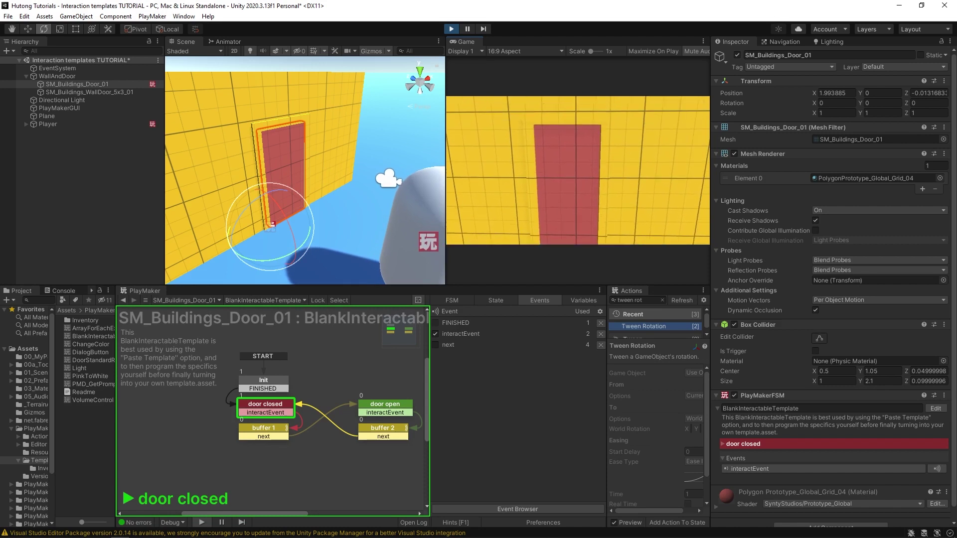
pyautogui.press('e')
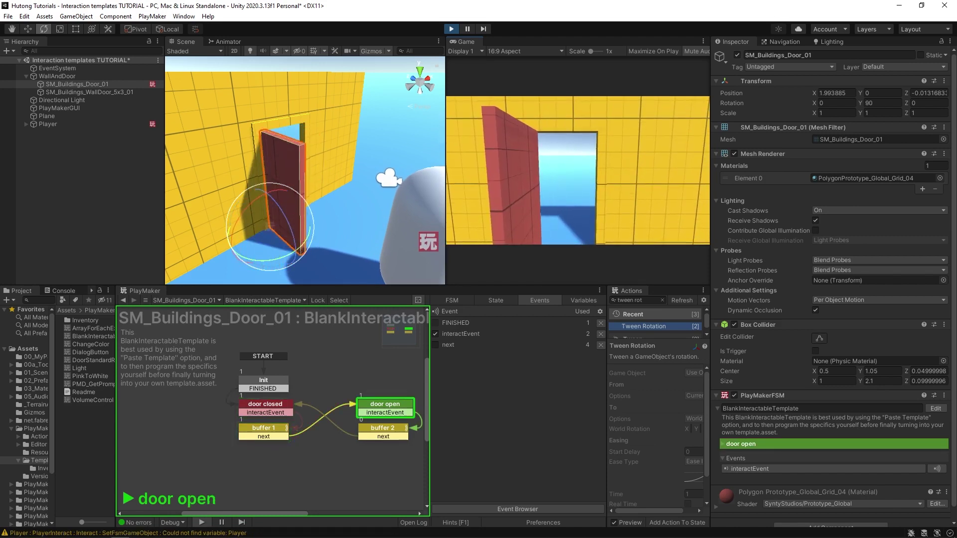
pyautogui.press('s')
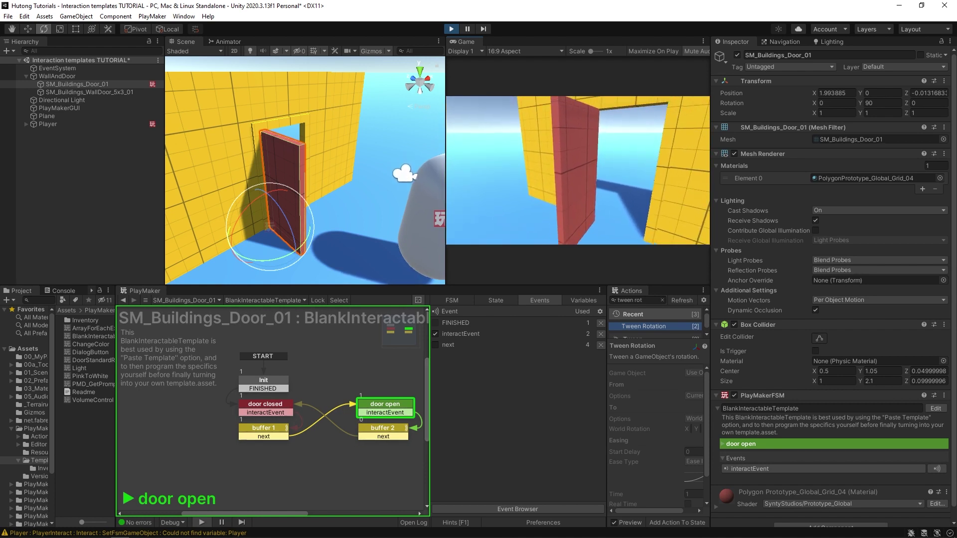
pyautogui.press('e')
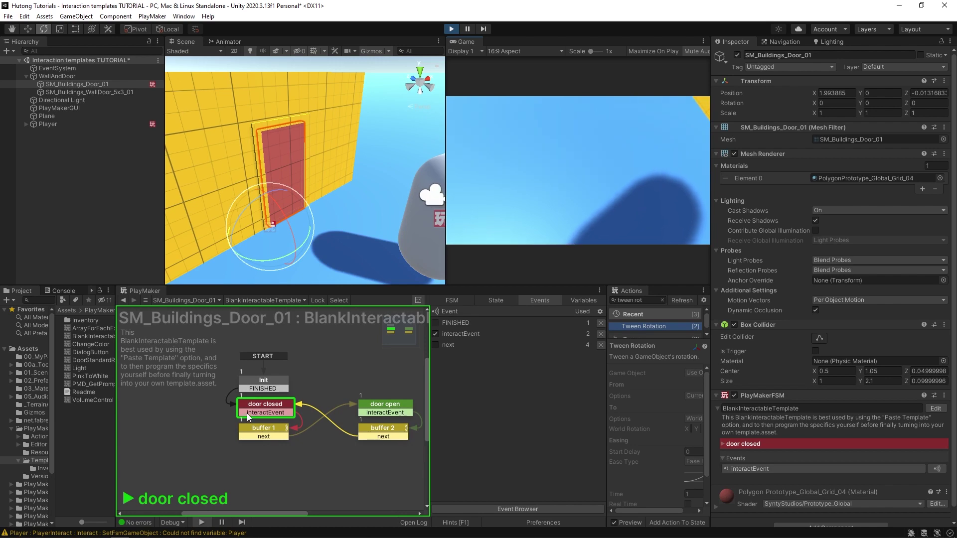
pyautogui.click(496, 300)
pyautogui.scroll(-3, 498, 411)
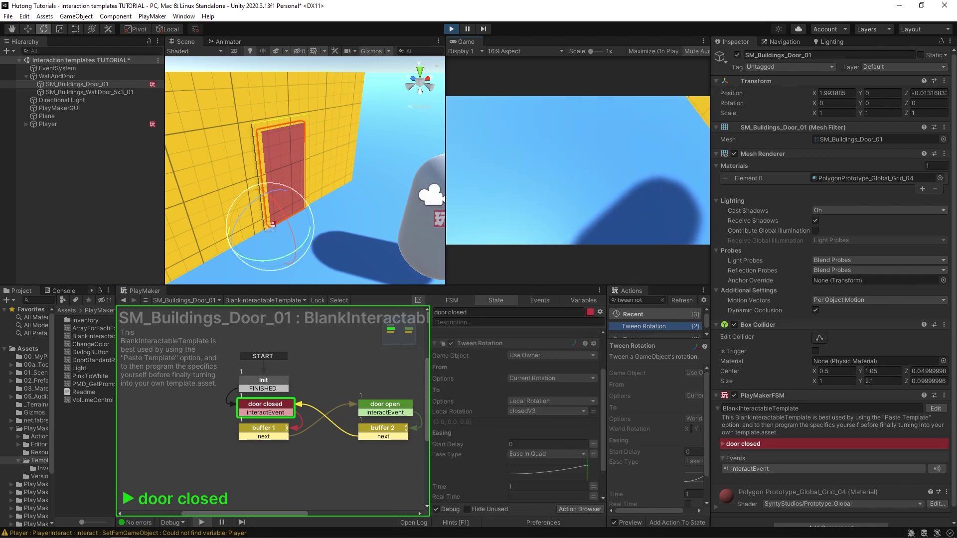
pyautogui.hotkey('ctrl', 'p')
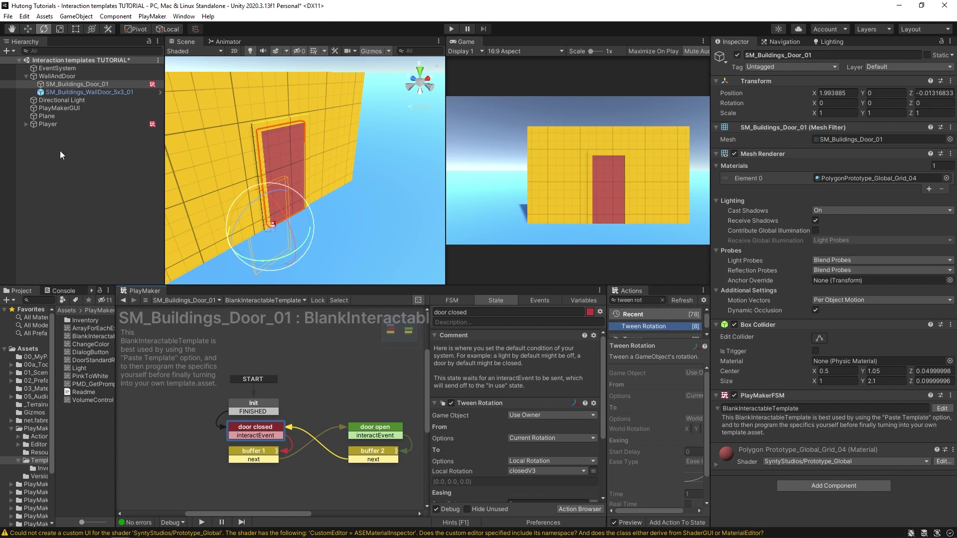
# Create a sphere named 'light' and move it out of the wall
pyautogui.rightClick(60, 164)
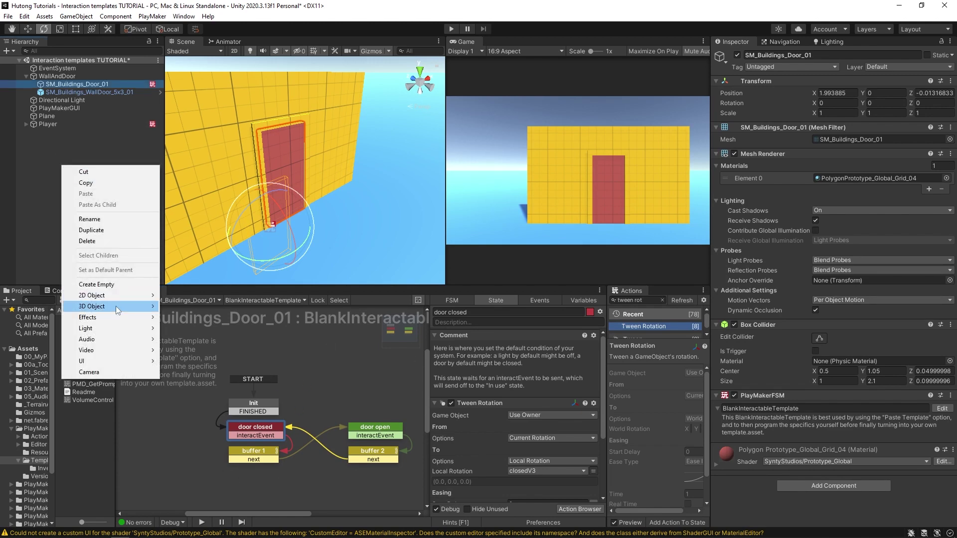
pyautogui.moveTo(116, 306)
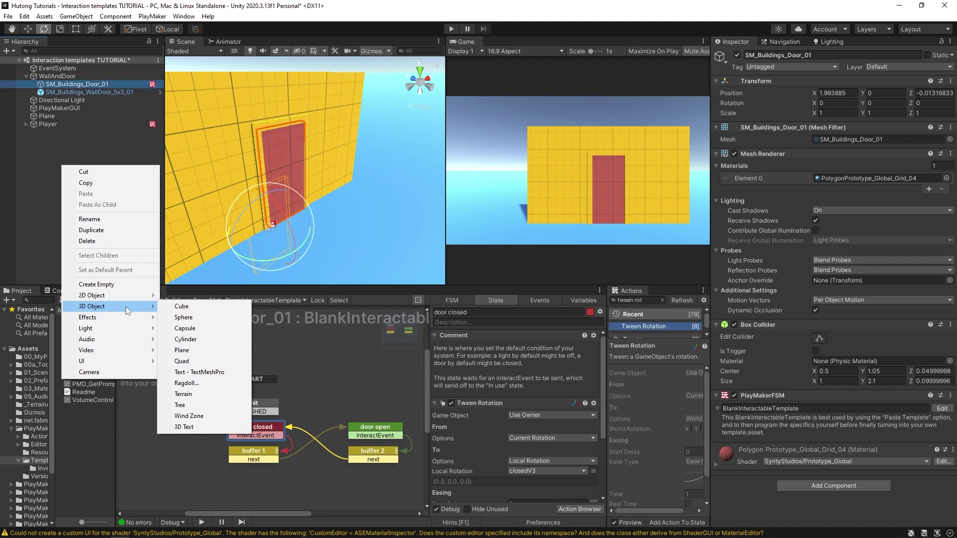
pyautogui.click(216, 319)
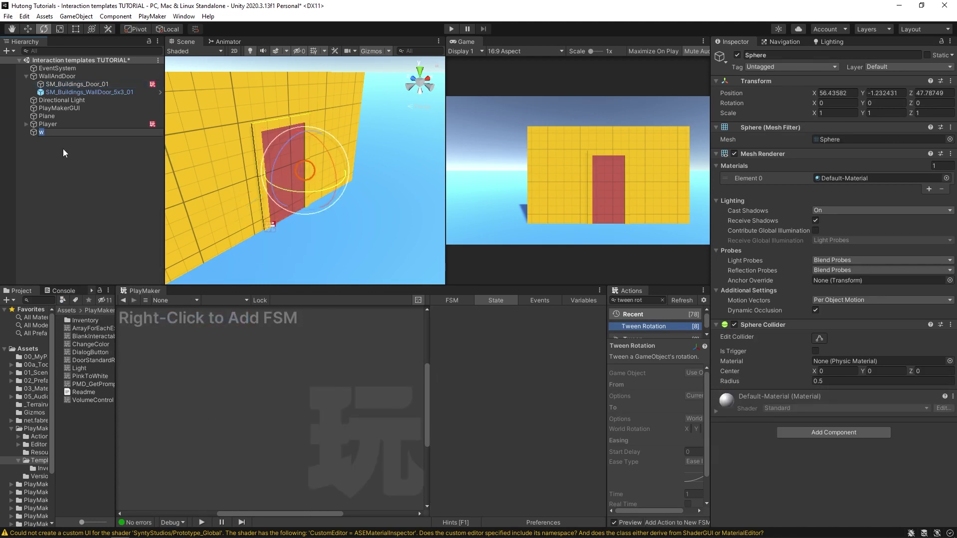
pyautogui.write('light')
pyautogui.press('Return')
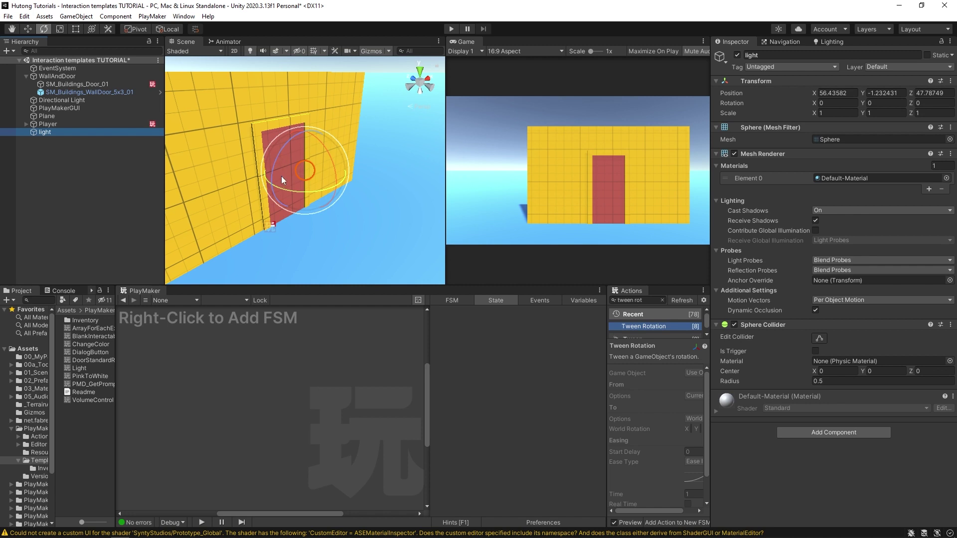
pyautogui.press('w')
pyautogui.moveTo(306, 177); pyautogui.dragTo(376, 164)
# Dim the Directional Light's intensity and untick the light sphere's Mesh Renderer
pyautogui.click(75, 102)
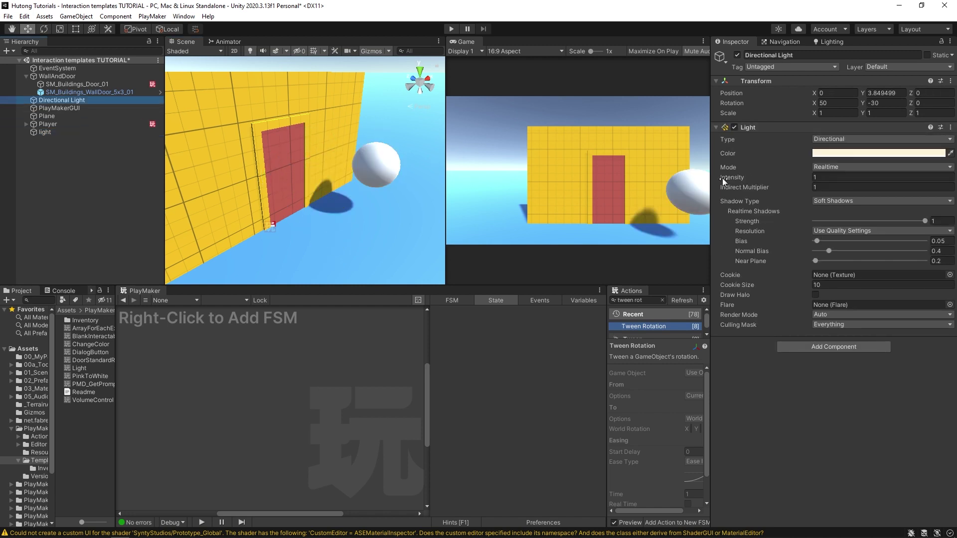
pyautogui.moveTo(728, 179); pyautogui.dragTo(725, 181)
pyautogui.click(355, 165)
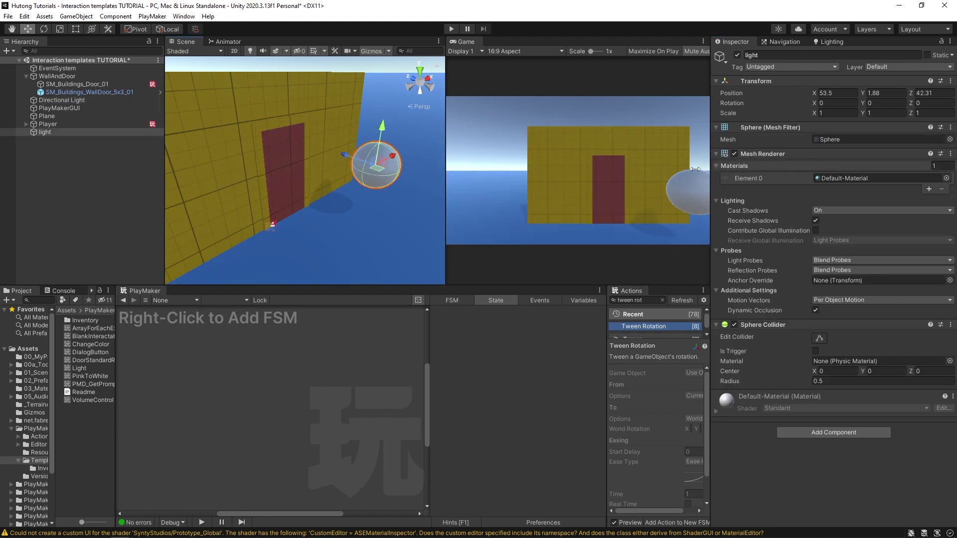
pyautogui.click(735, 154)
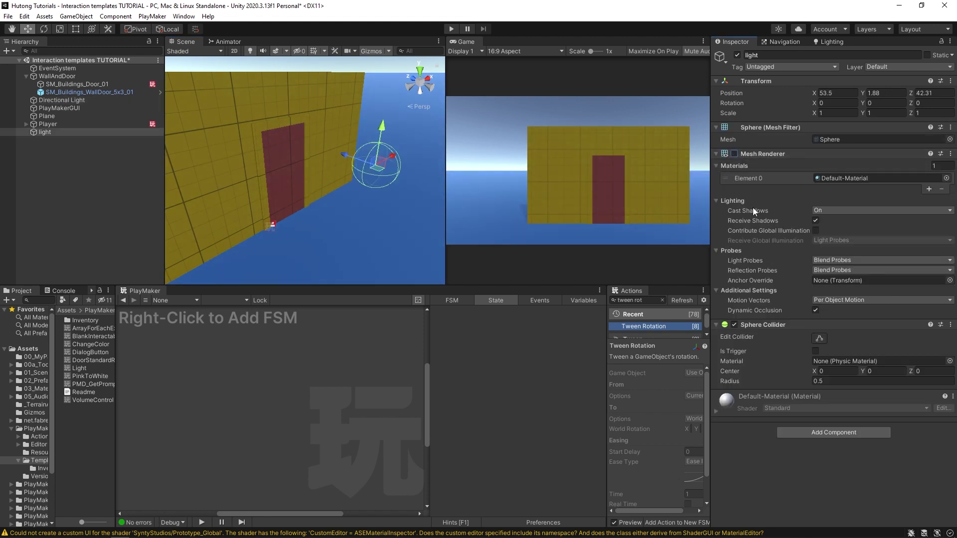
# Add a Point Light as a child of the light sphere
pyautogui.rightClick(45, 135)
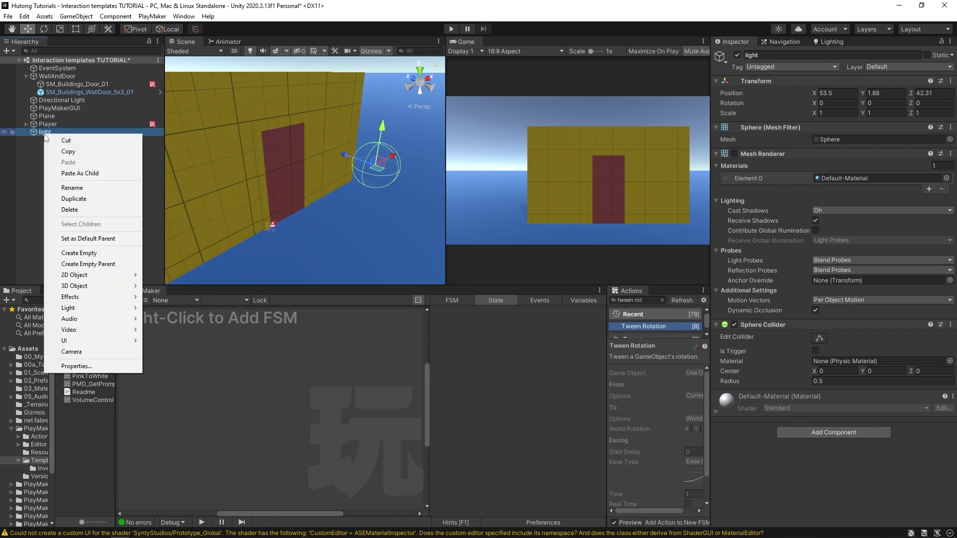
pyautogui.moveTo(91, 315)
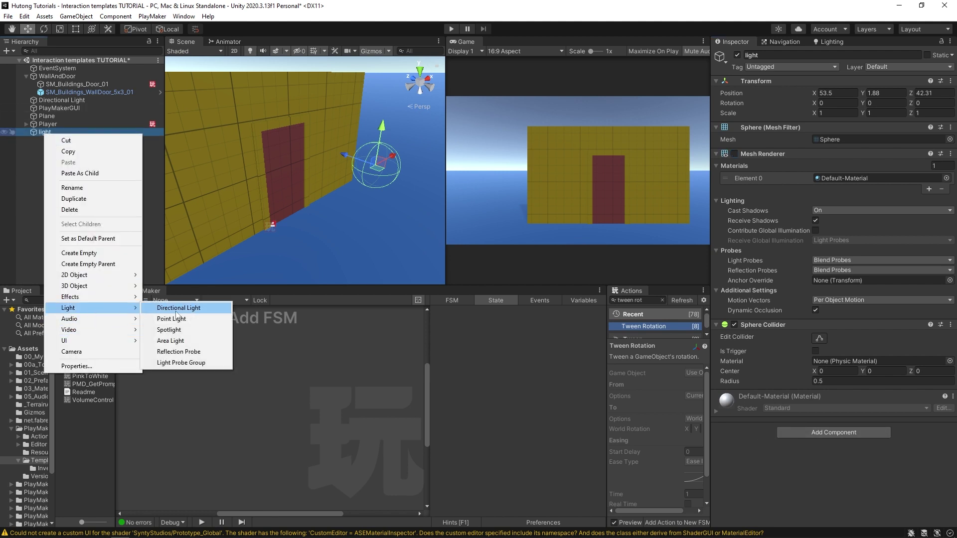
pyautogui.click(187, 320)
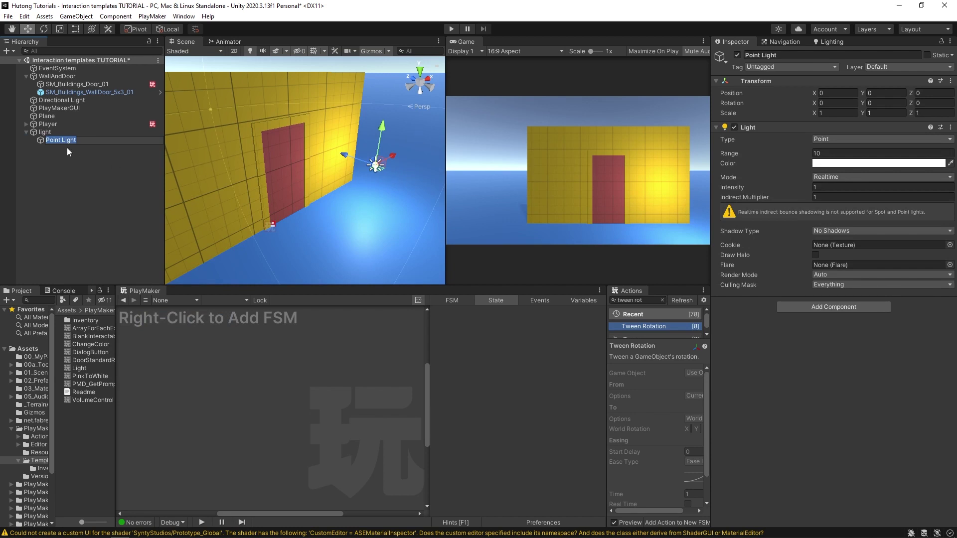
pyautogui.click(41, 141)
pyautogui.click(44, 132)
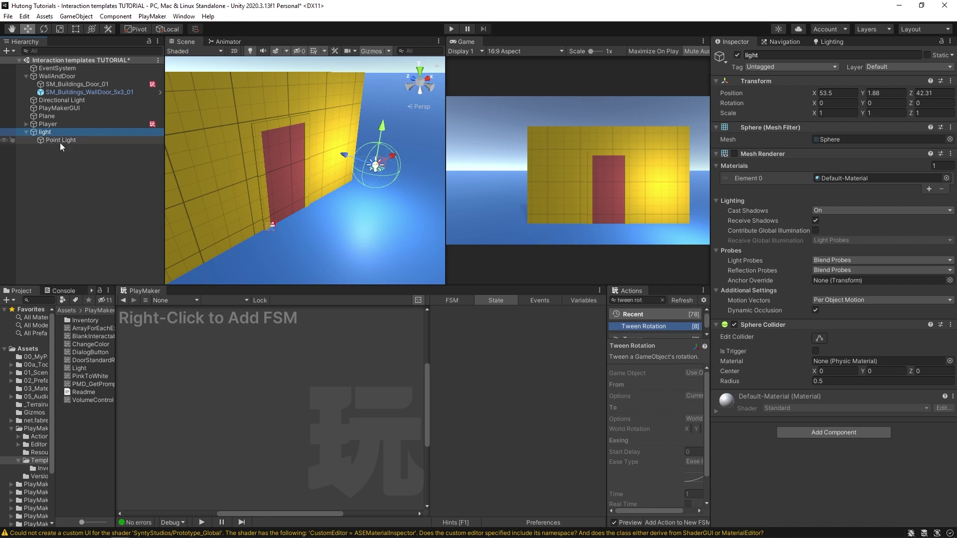
# Paste the BlankInteractableTemplate FSM onto the light sphere
pyautogui.rightClick(215, 371)
pyautogui.moveTo(248, 399)
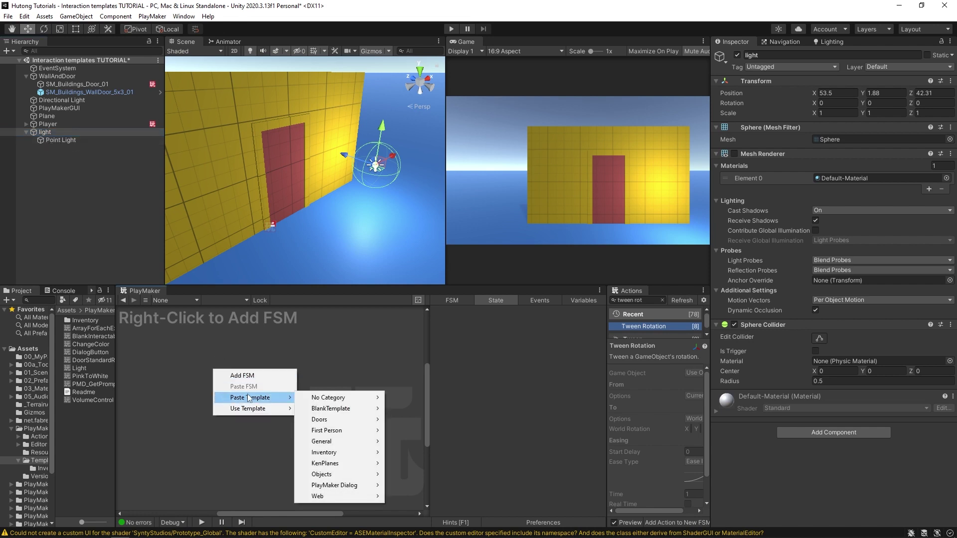
pyautogui.moveTo(348, 412)
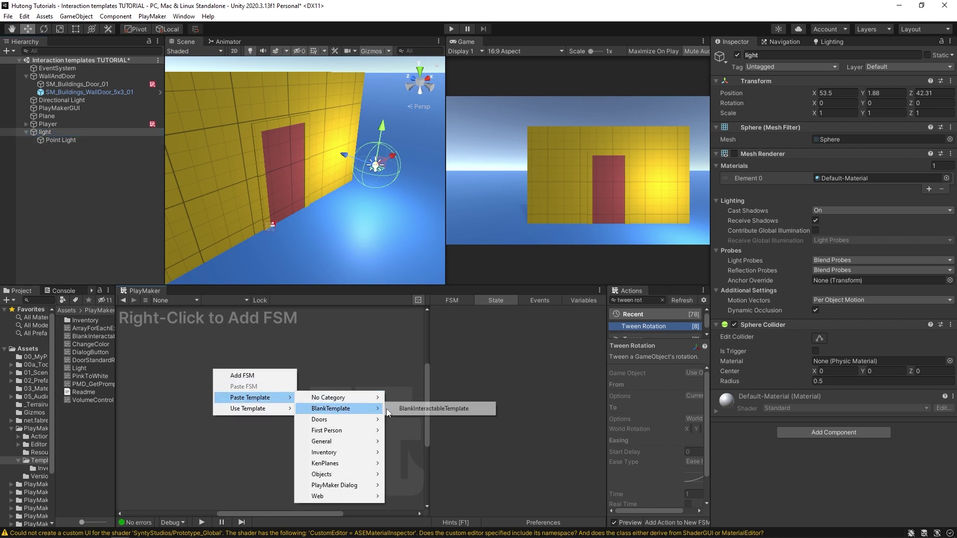
pyautogui.click(428, 409)
# Give Standby an Activate Game Object action for Point Light with Reset On Exit ticked
pyautogui.click(242, 450)
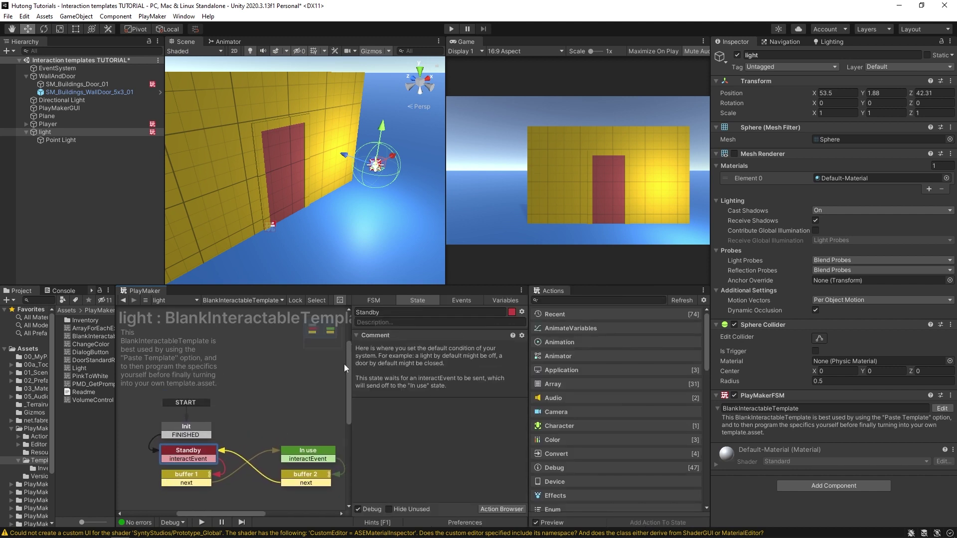
pyautogui.moveTo(52, 140); pyautogui.dragTo(395, 425)
pyautogui.moveTo(446, 448)
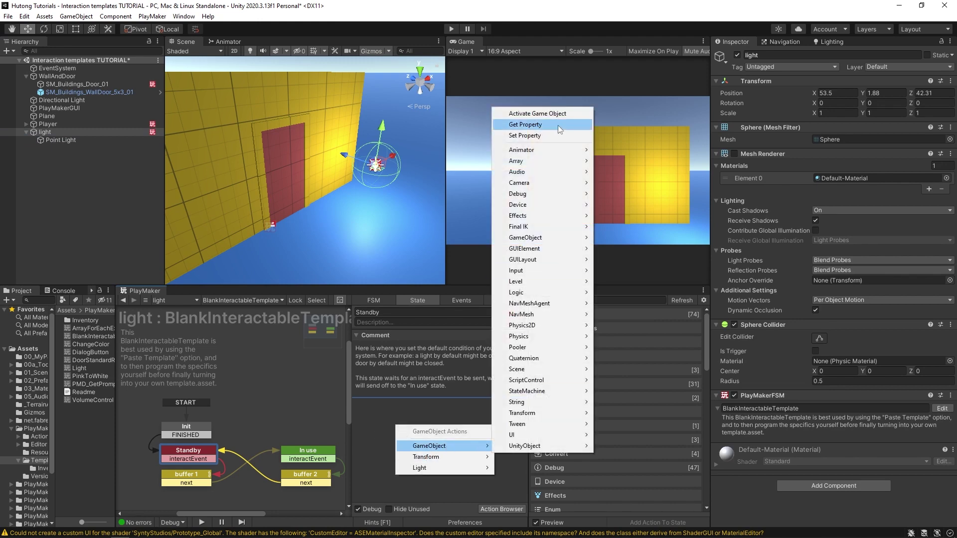
pyautogui.click(537, 113)
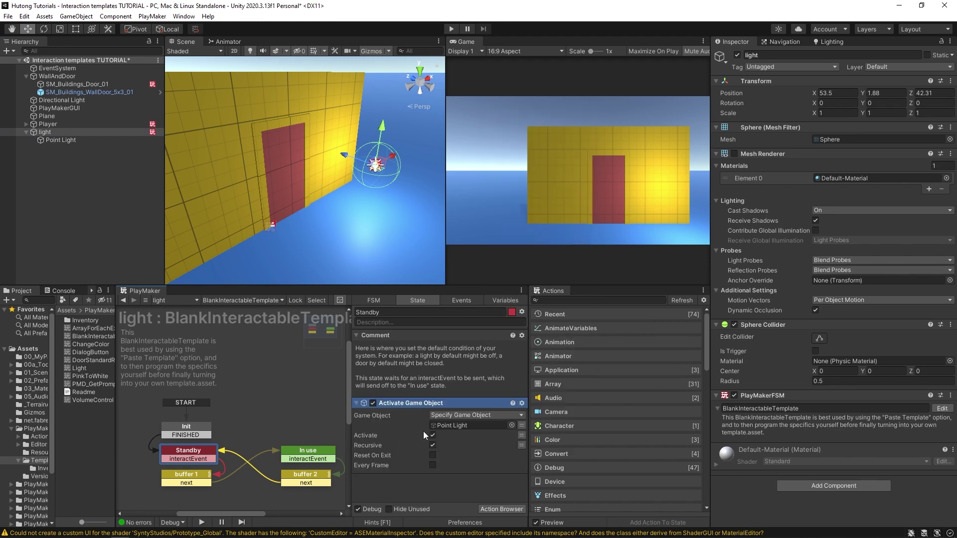
pyautogui.click(426, 496)
pyautogui.click(433, 455)
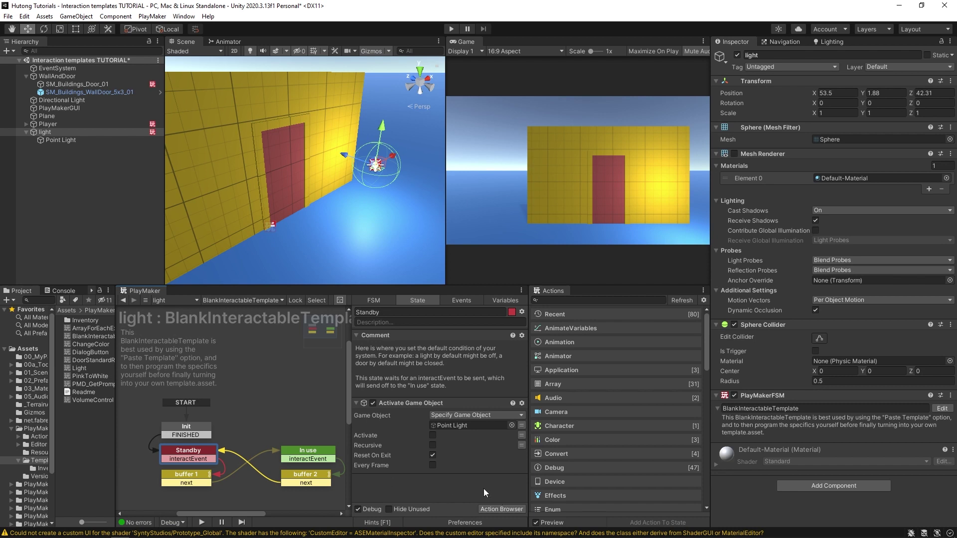
# Rename the Standby state to 'light off' and In use to 'light on'
pyautogui.click(376, 312)
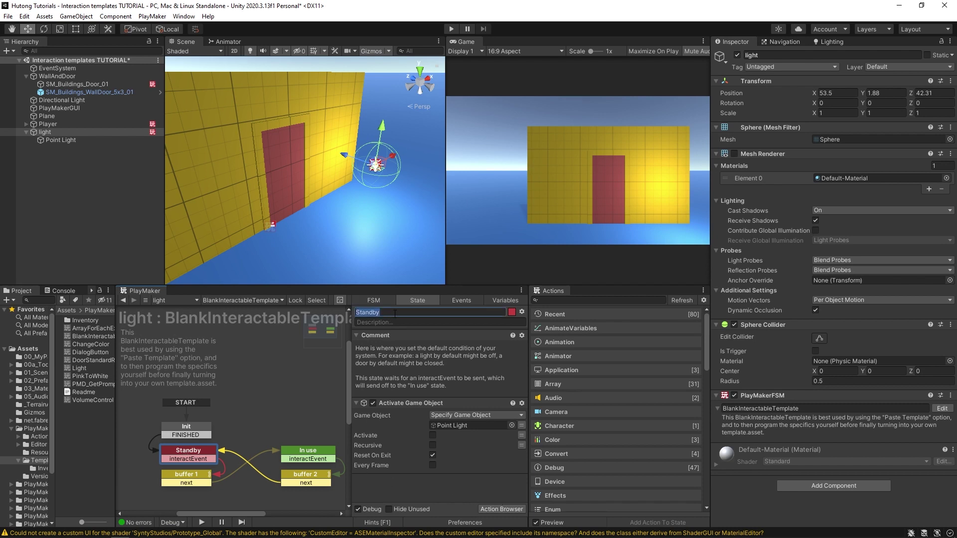
pyautogui.write('light off')
pyautogui.click(307, 451)
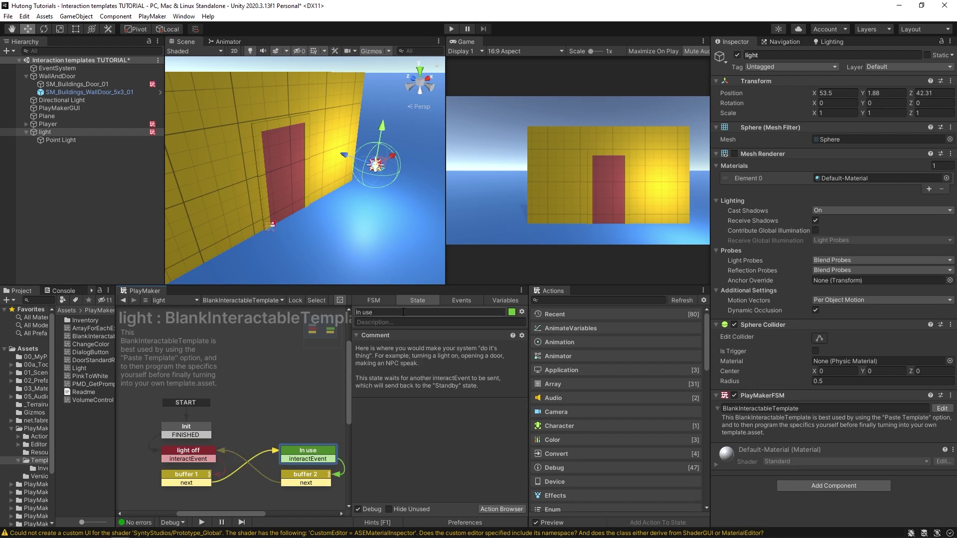
pyautogui.click(403, 312)
pyautogui.write('light on')
# Start a play test and walk the player over to the light sphere
pyautogui.click(449, 28)
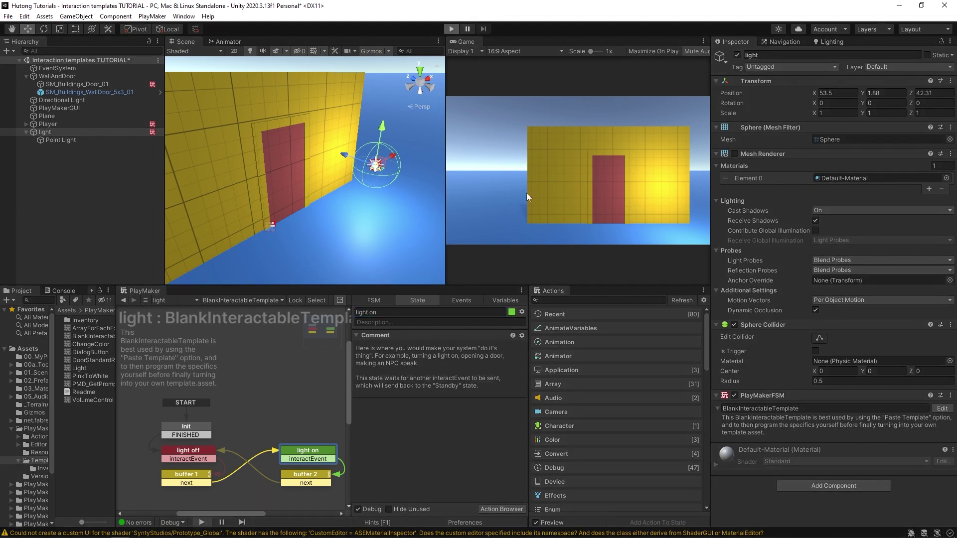
pyautogui.press('w')
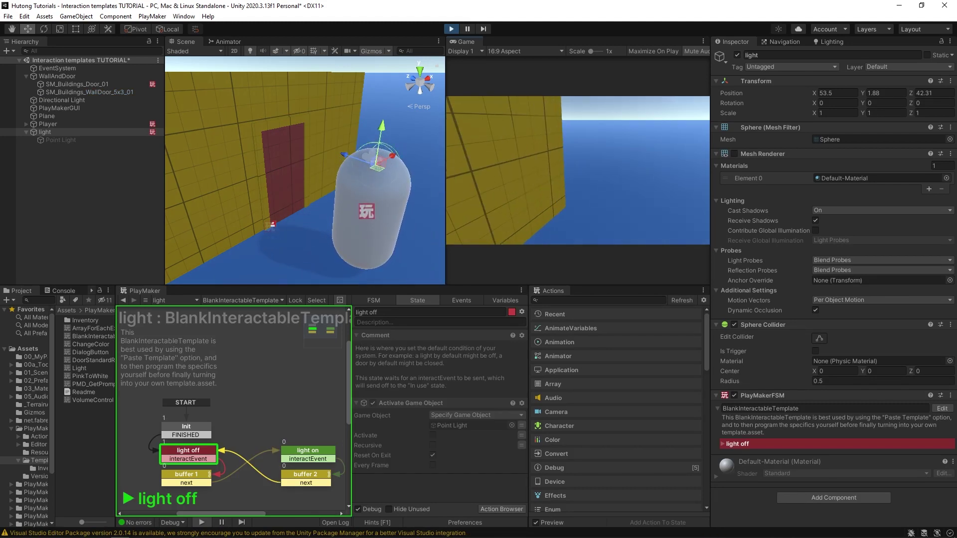
pyautogui.press('d')
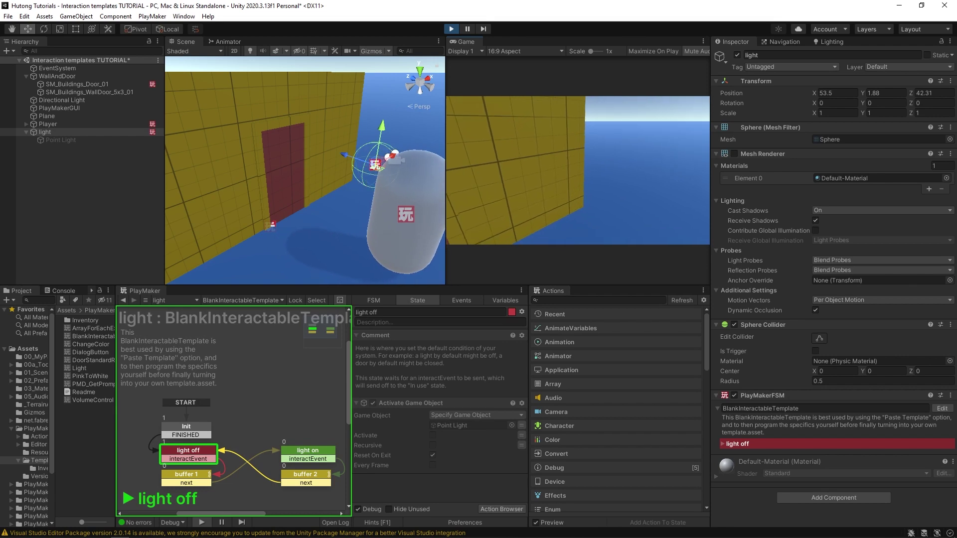
# Interact with the sphere four times, toggling its point light off and on until the wall is lit
pyautogui.press('e')
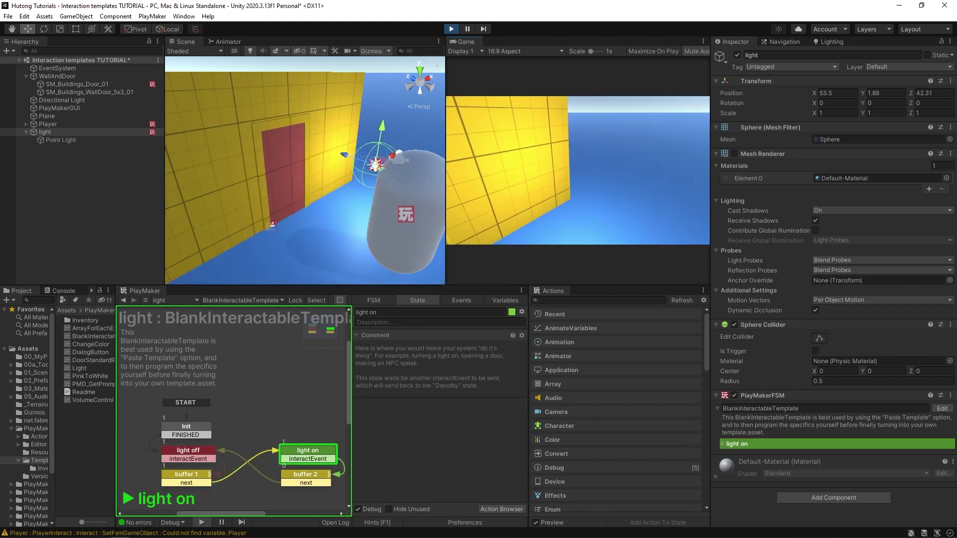
pyautogui.press('e')
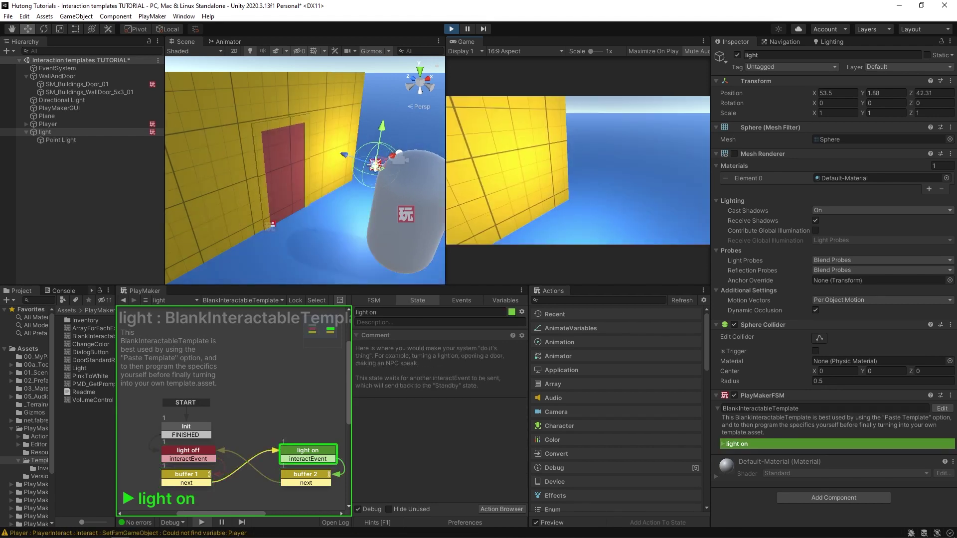
pyautogui.press('e')
pyautogui.press('e')
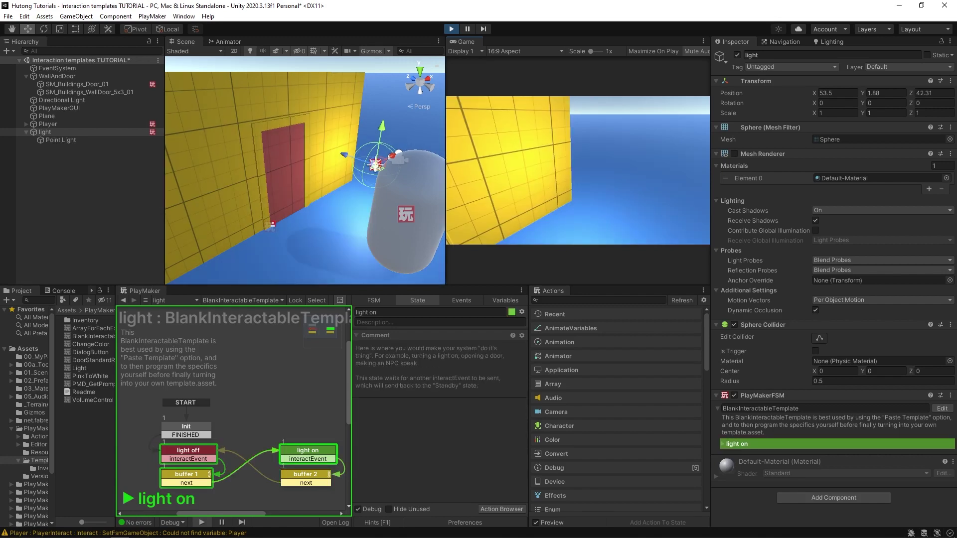
pyautogui.press('e')
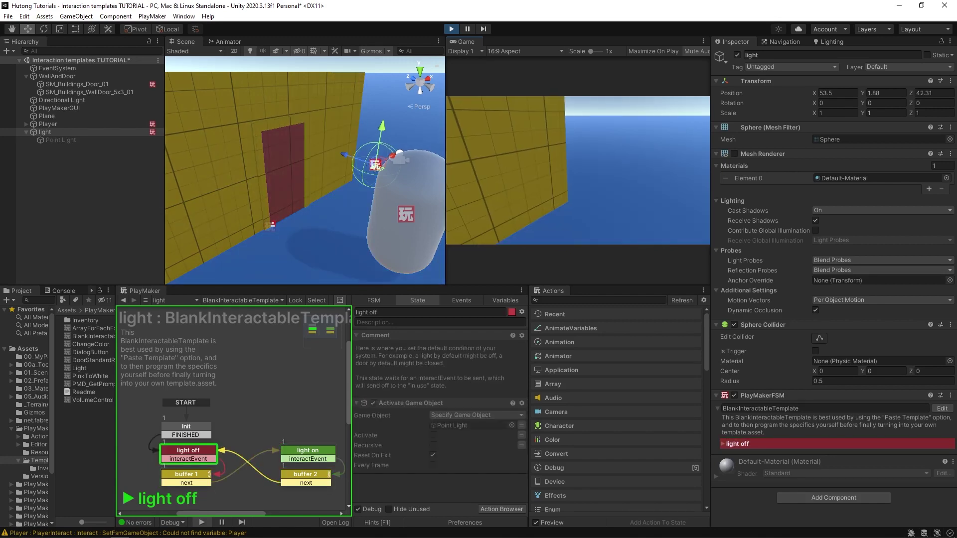